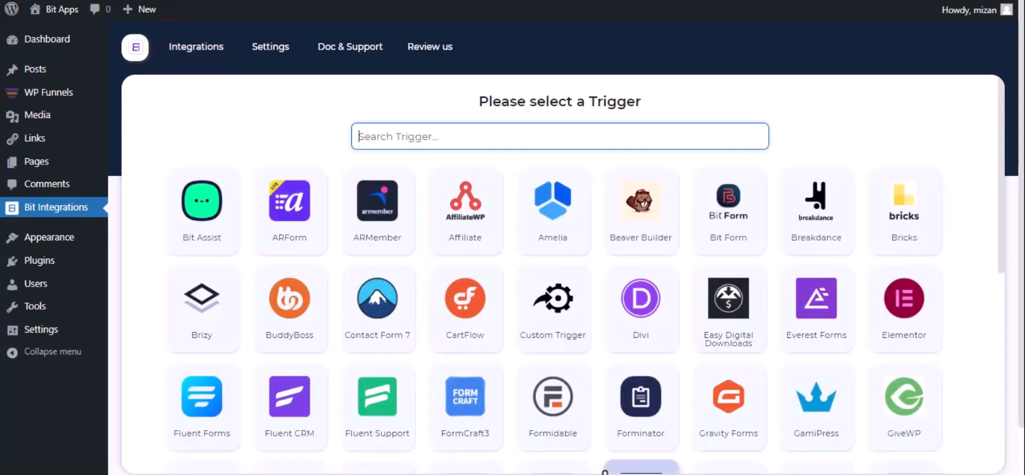
Step: Pick WPFunnels as the trigger, copy its webhook URL, and start fetching incoming data
text(wp)
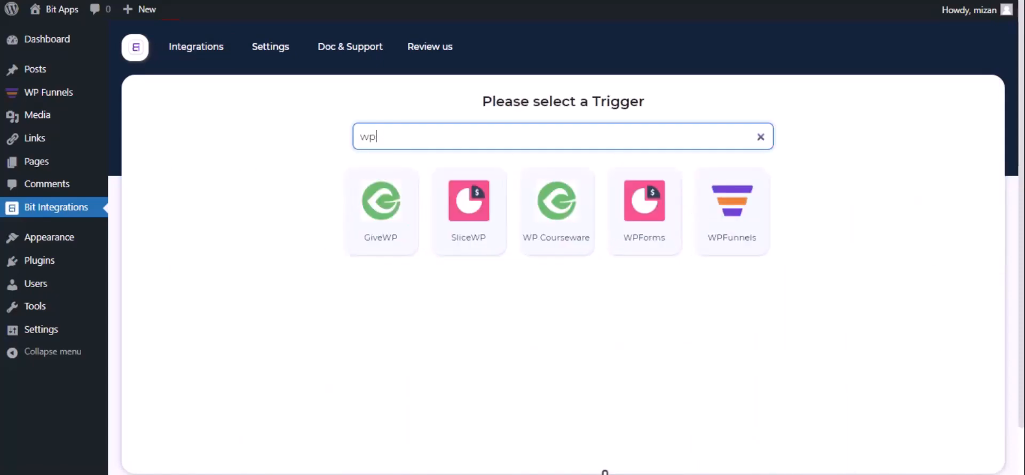
click(724, 250)
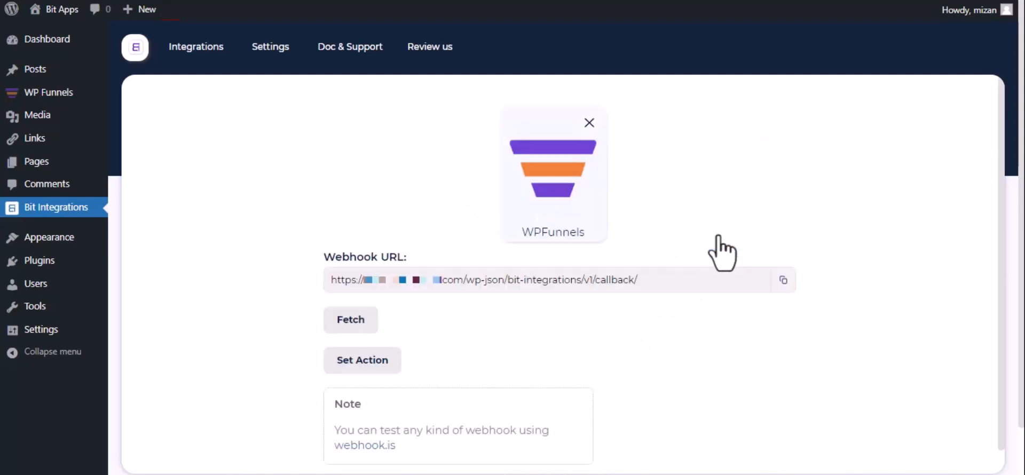
click(782, 280)
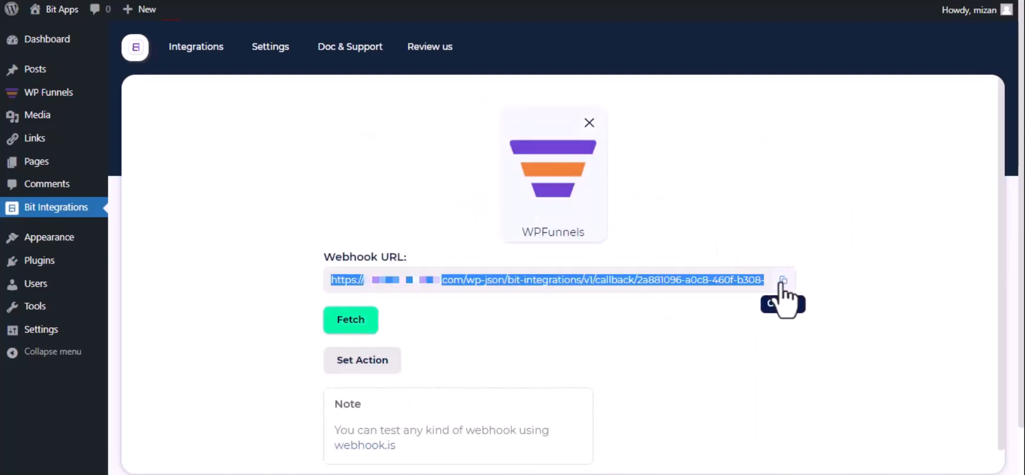
click(340, 324)
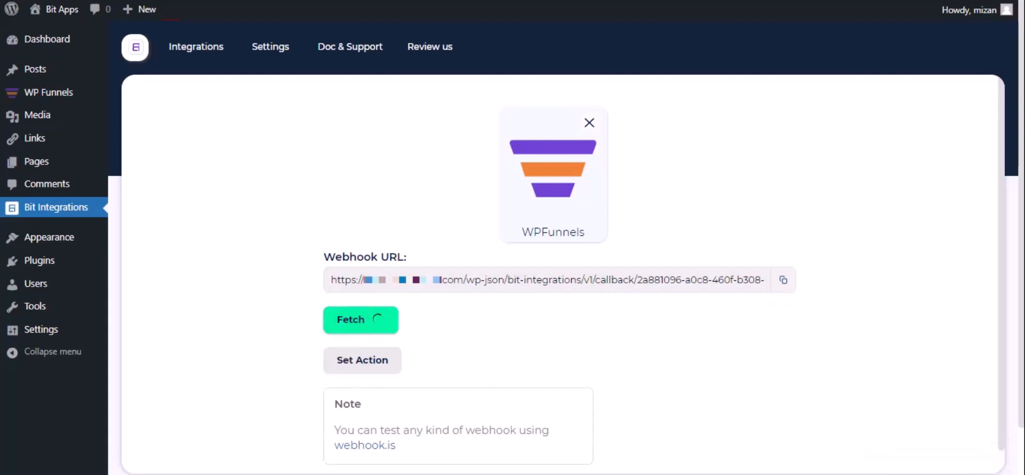
Step: Open the eBook Elementor funnel's webhook list and start a new webhook
click(331, 0)
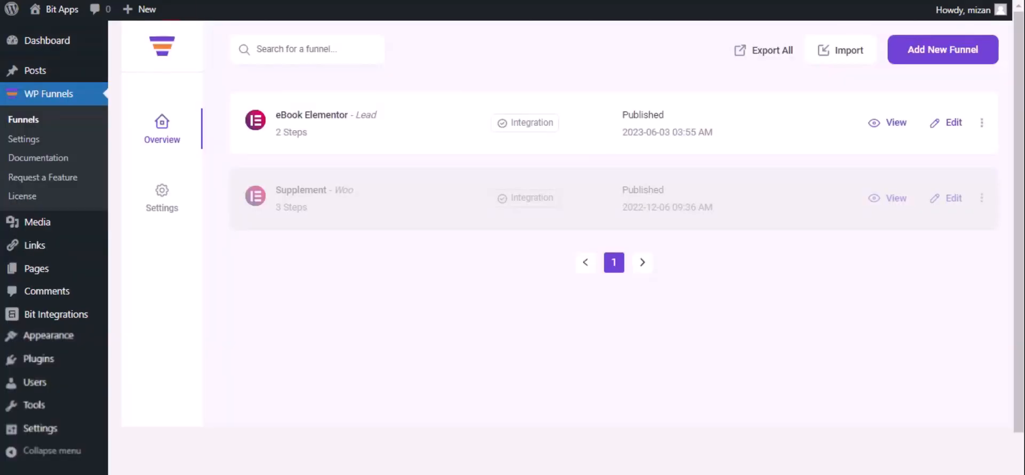
click(950, 125)
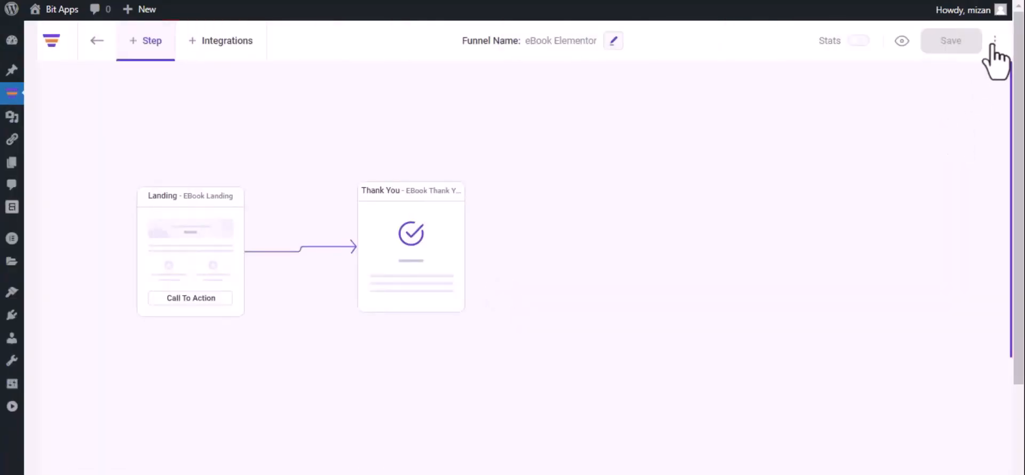
click(995, 41)
click(973, 69)
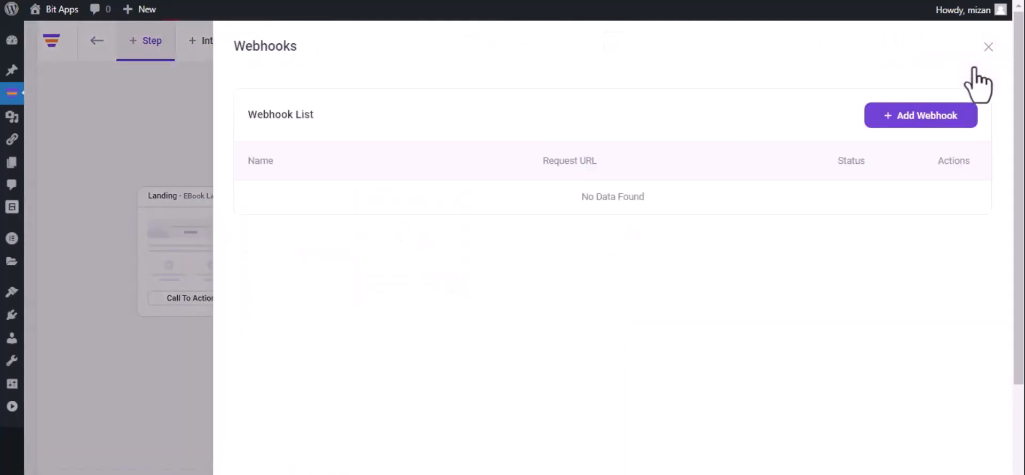
click(917, 118)
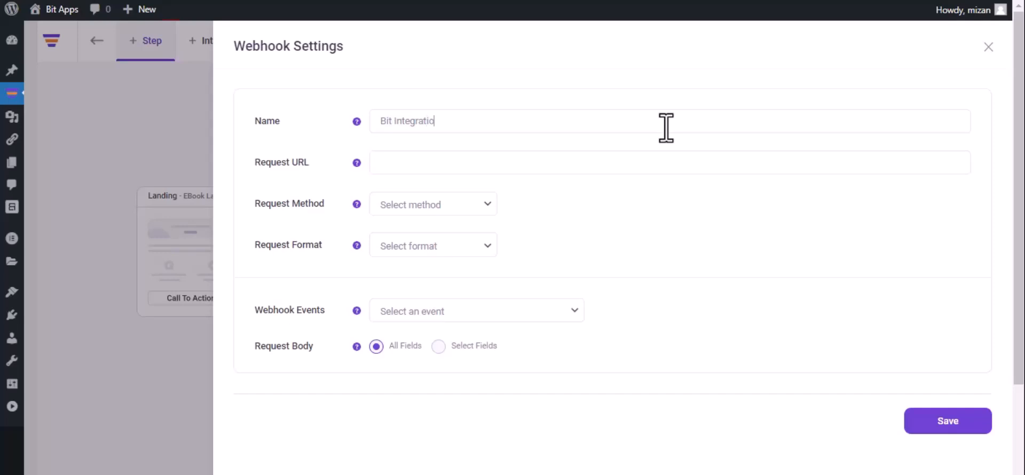
Step: Point the webhook at the copied URL with POST, JSON, and the eBook Landing optin event, then save it
click(510, 161)
key(ctrl+v)
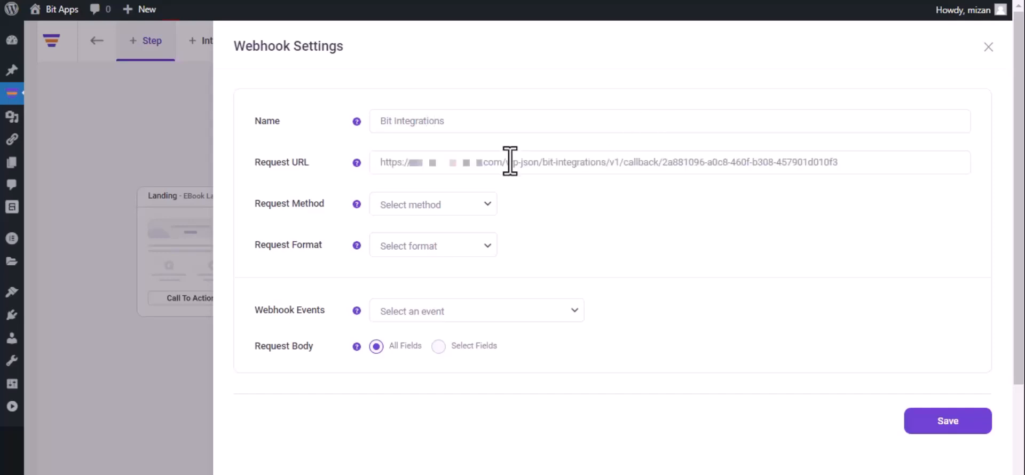
click(439, 210)
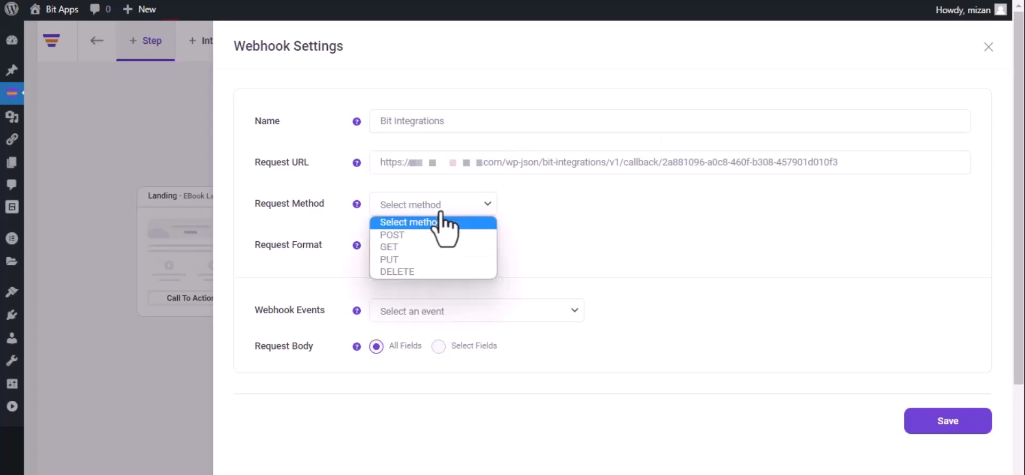
click(433, 238)
click(433, 246)
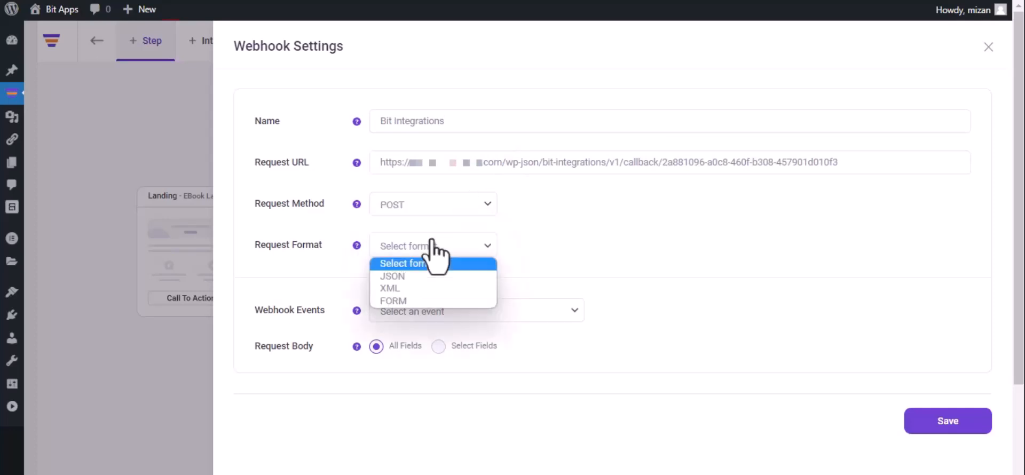
click(425, 276)
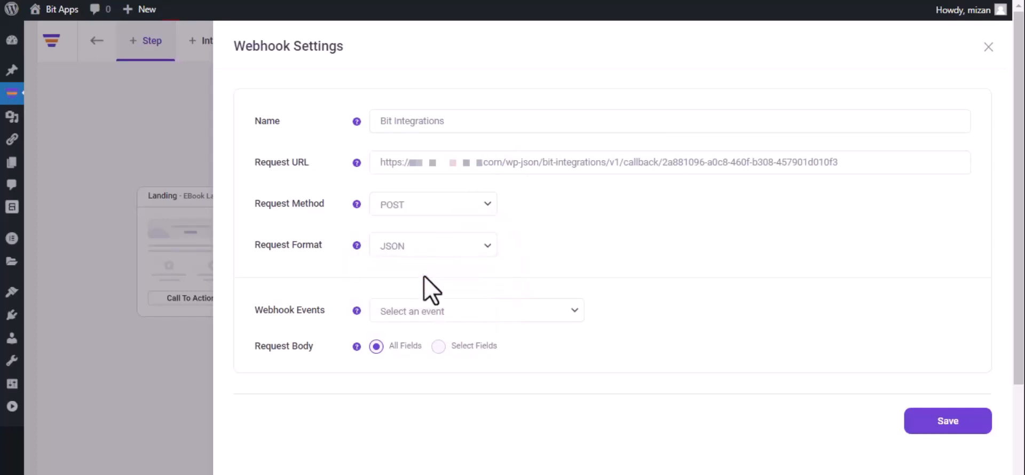
click(451, 312)
click(452, 342)
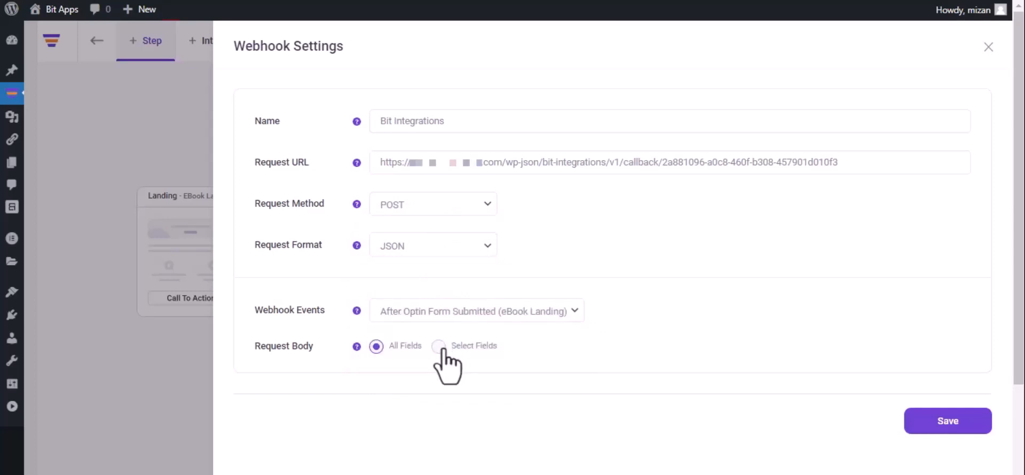
click(945, 435)
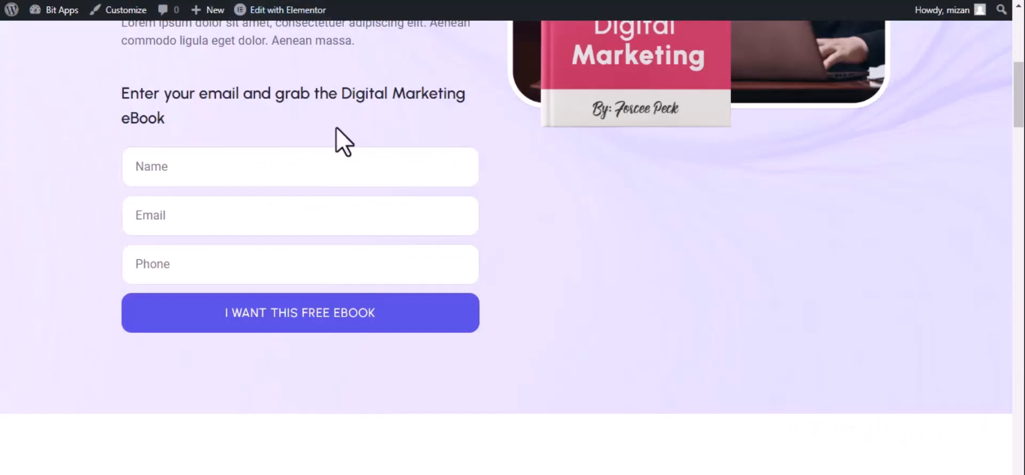
Step: Submit the eBook optin form with name 'Bit Integrations', a test e-mail and a test phone number
click(289, 169)
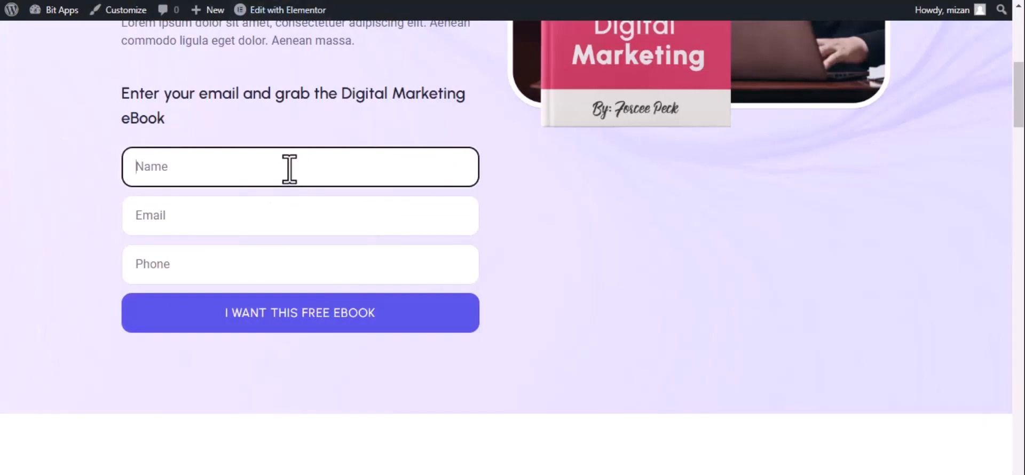
text(Bit Integrations)
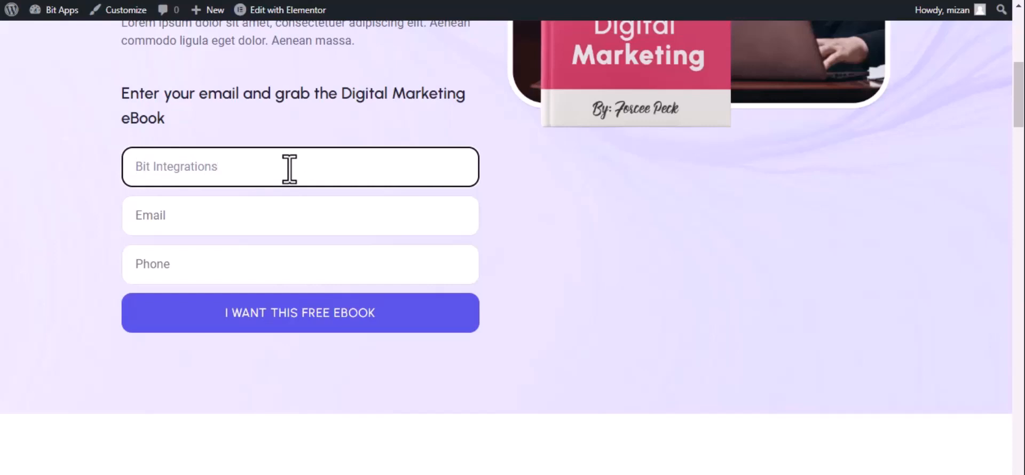
click(227, 224)
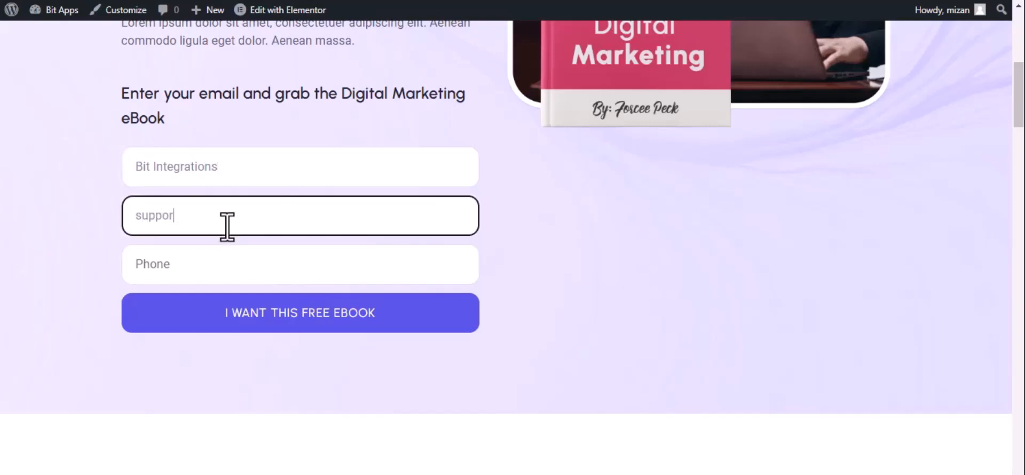
click(228, 264)
text(44)
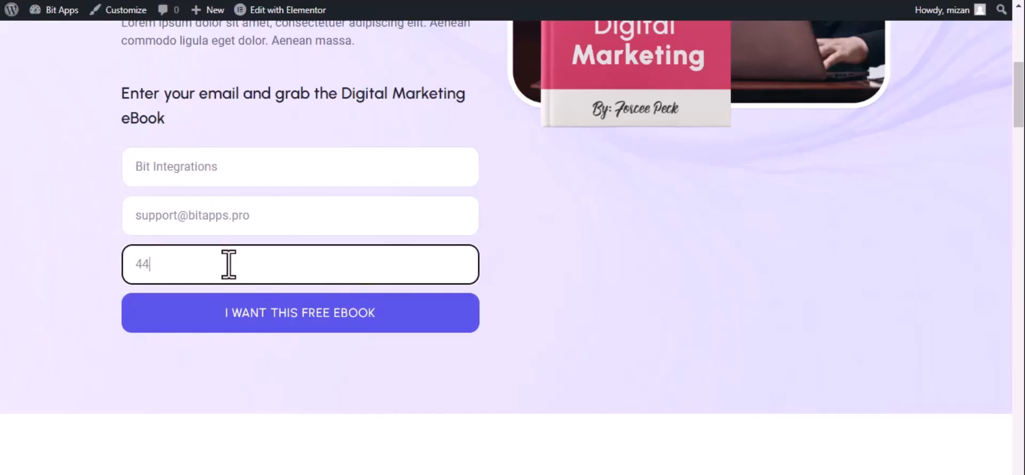
text(4555666)
click(265, 316)
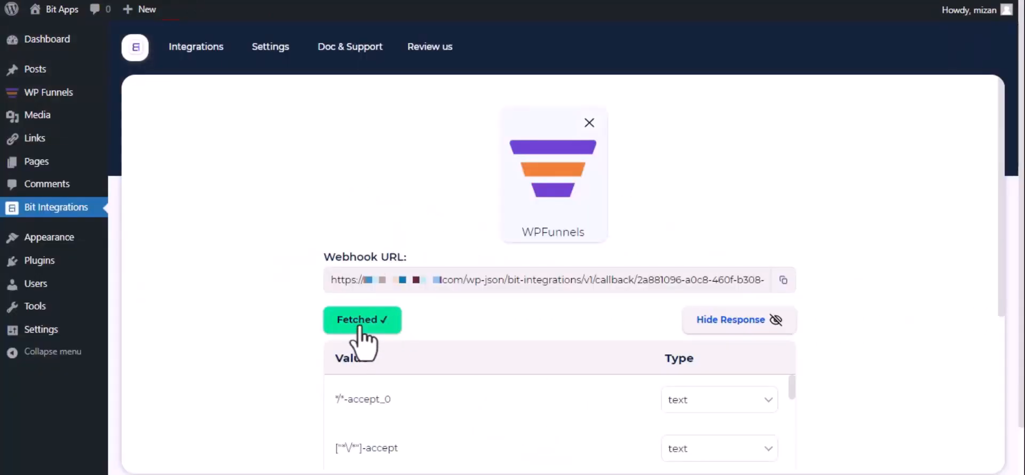
Step: Search actions for 'google ca', select Google Calendar, and highlight the client id/secret note
scroll(361, 334, down, 5)
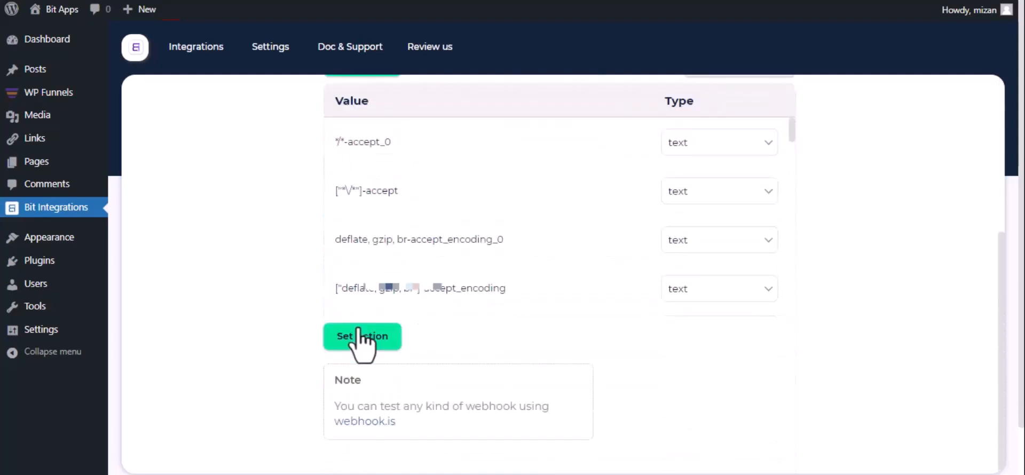
click(361, 335)
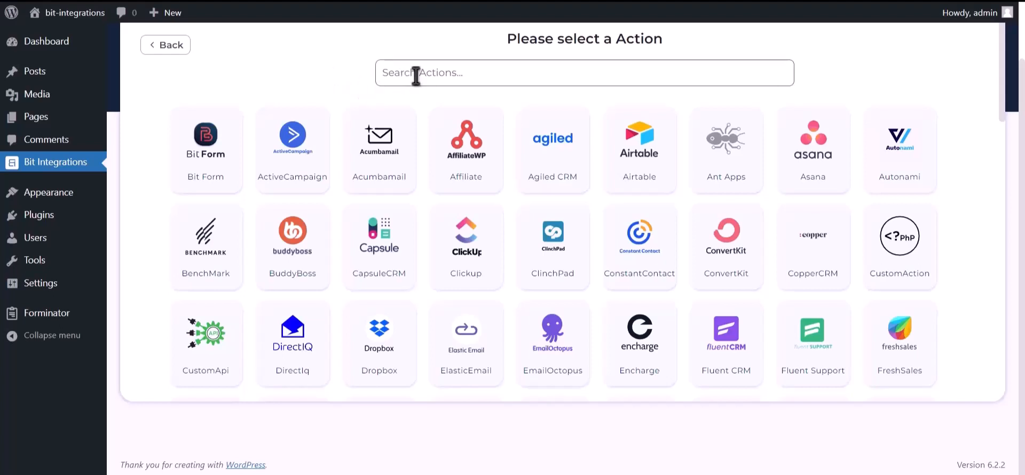
click(451, 72)
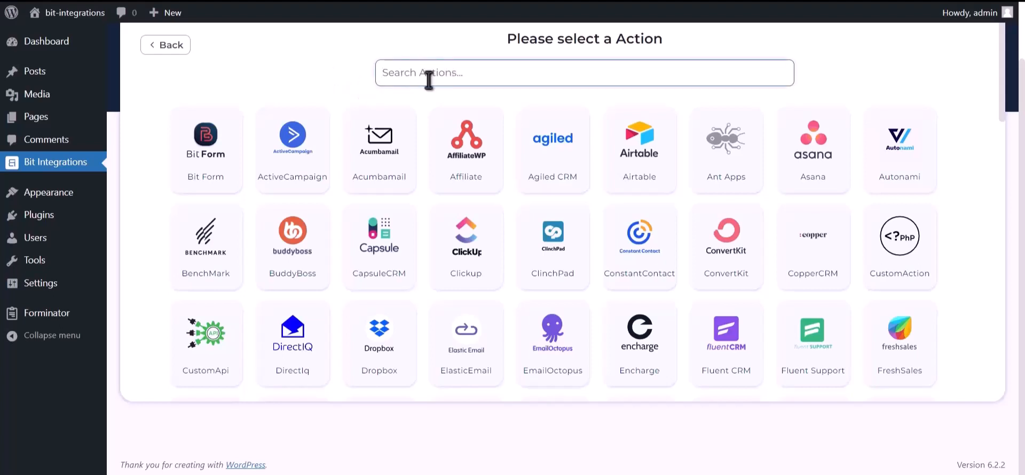
text(google )
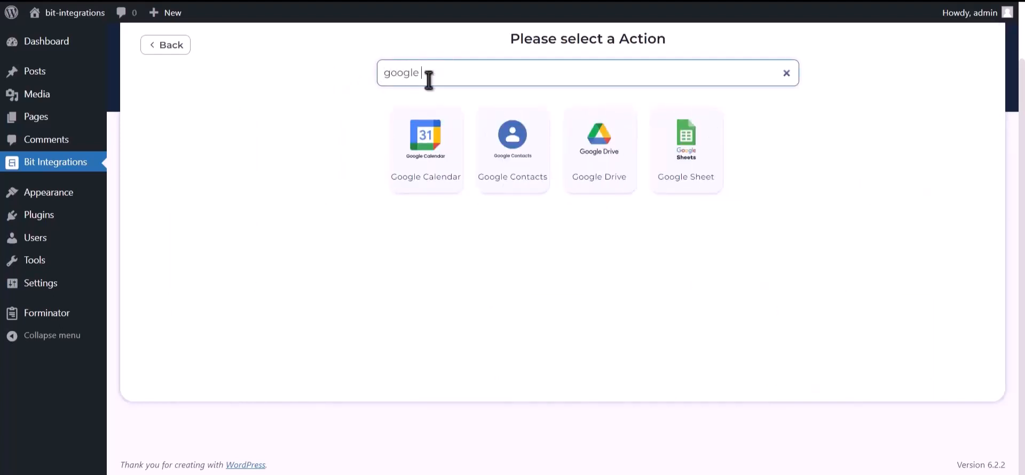
text(calendar)
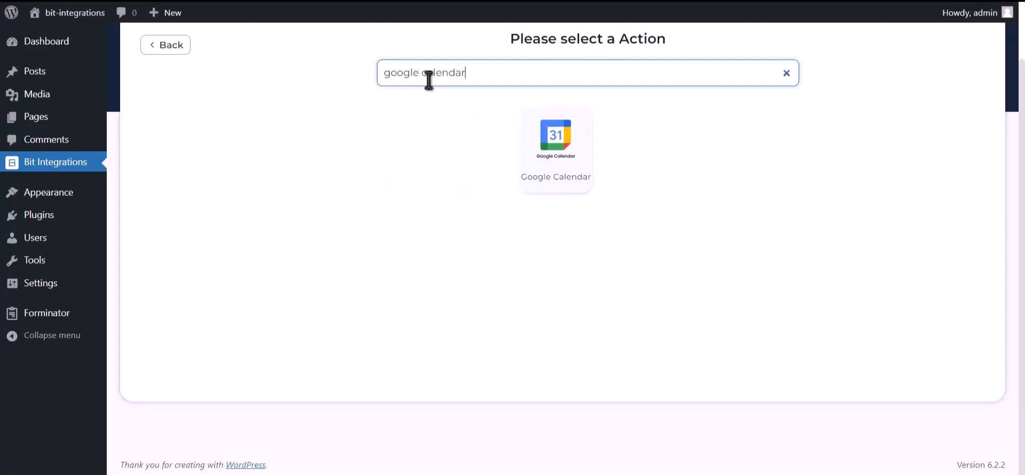
click(570, 172)
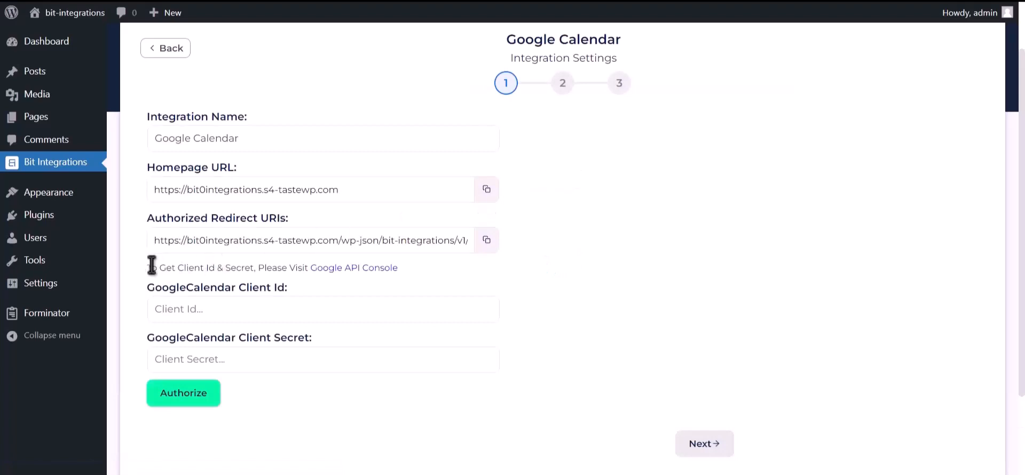
drag(145, 267, 307, 267)
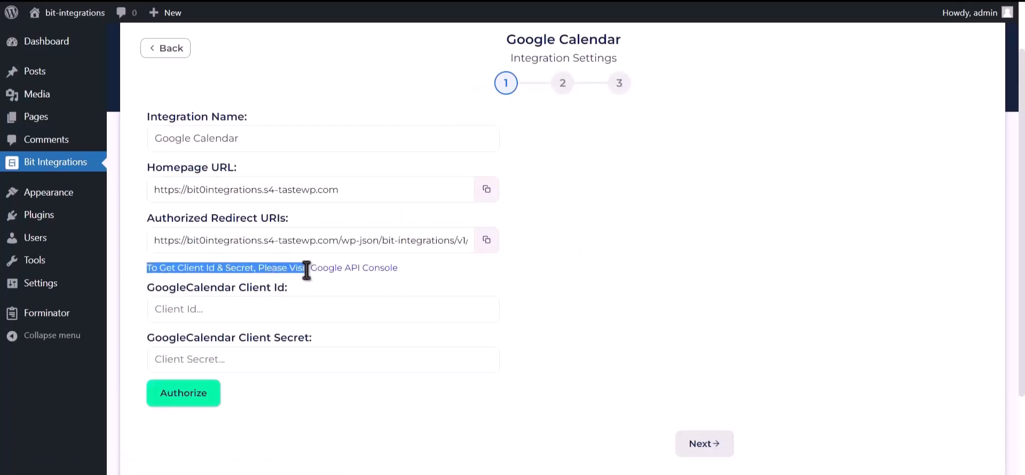
Step: Create a Google Cloud project named 'Bit Integrations' from the Credentials page
click(346, 269)
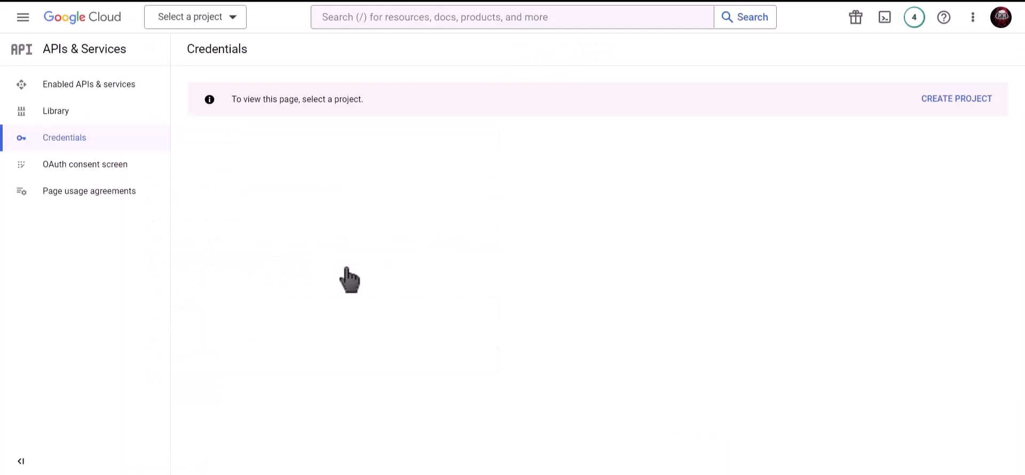
click(949, 102)
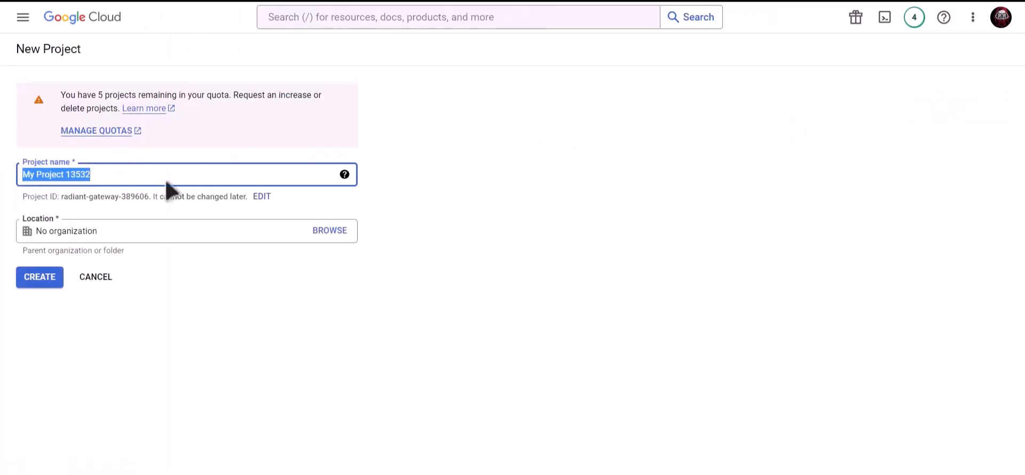
text(Bit)
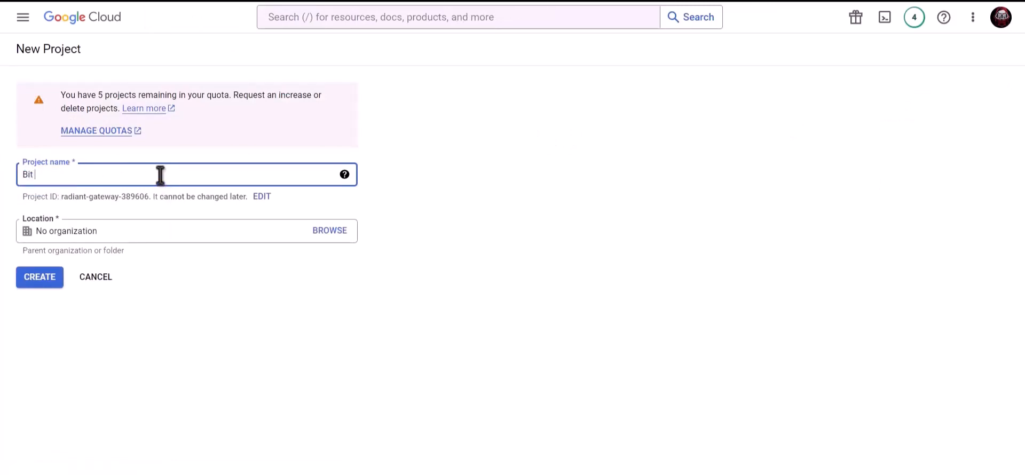
text( Integrations)
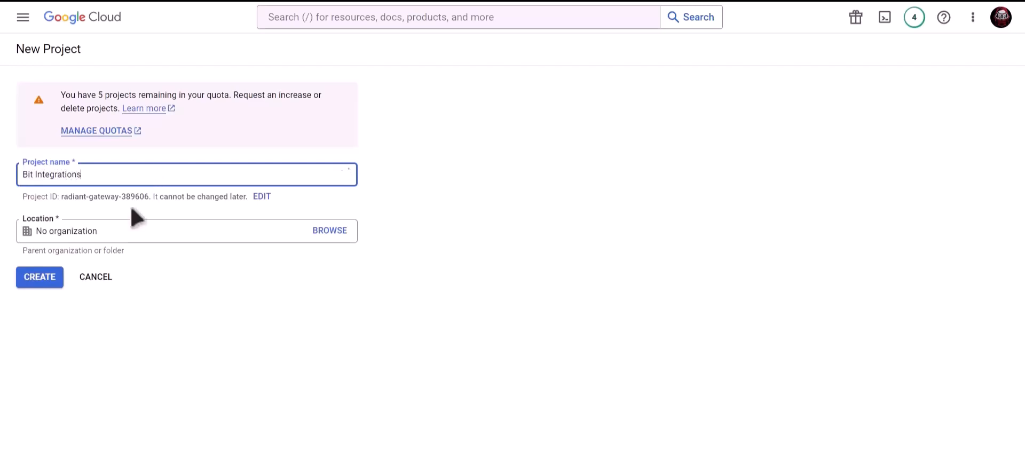
click(40, 278)
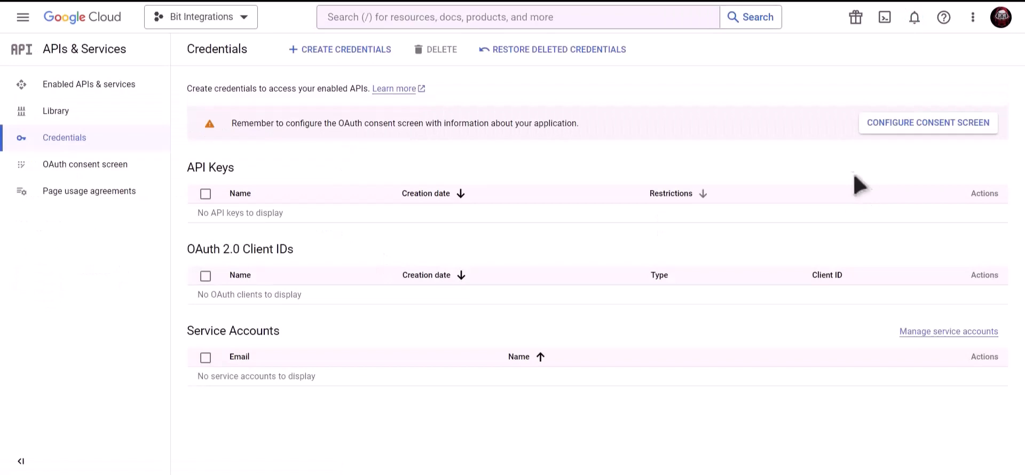
Step: Register an External consent screen with the app name, support e-mail and developer contact e-mail
click(890, 128)
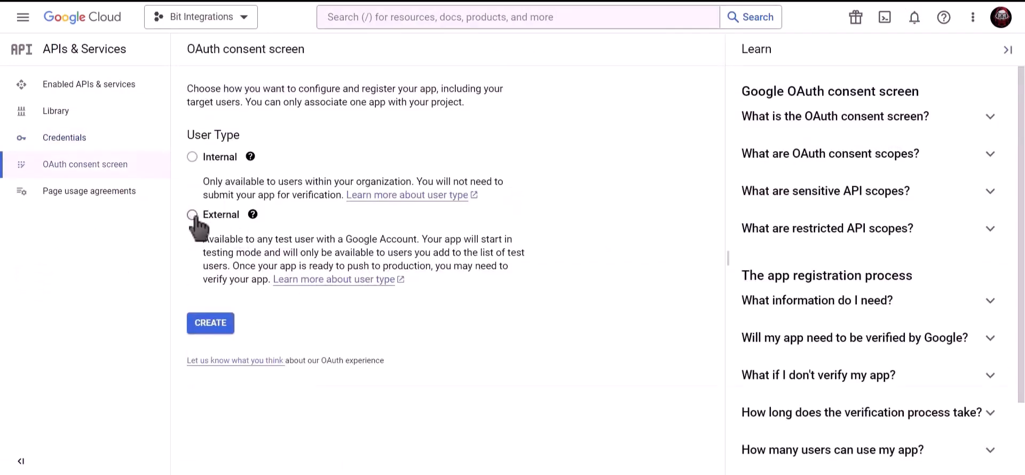
click(216, 332)
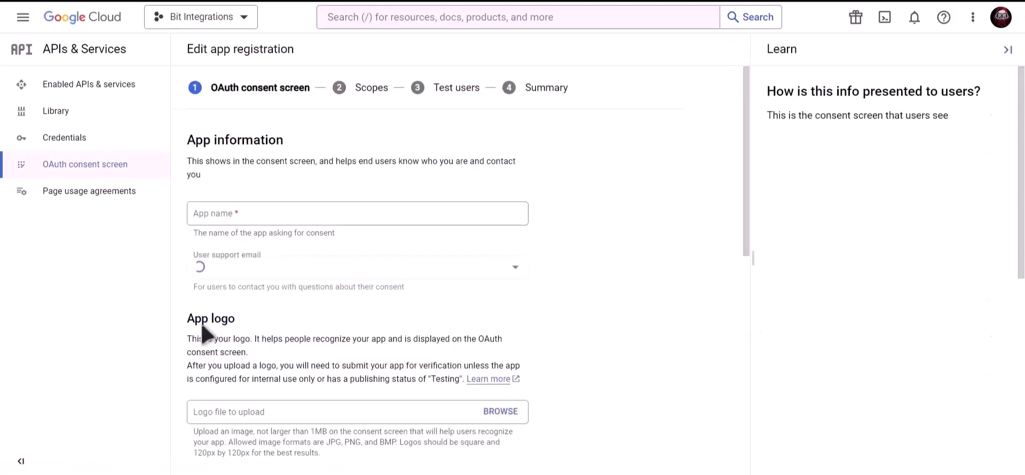
click(279, 217)
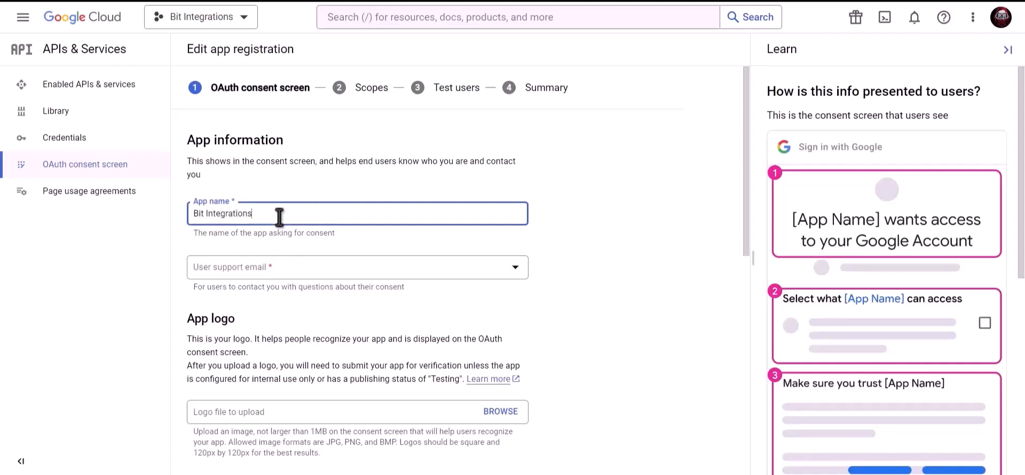
click(278, 274)
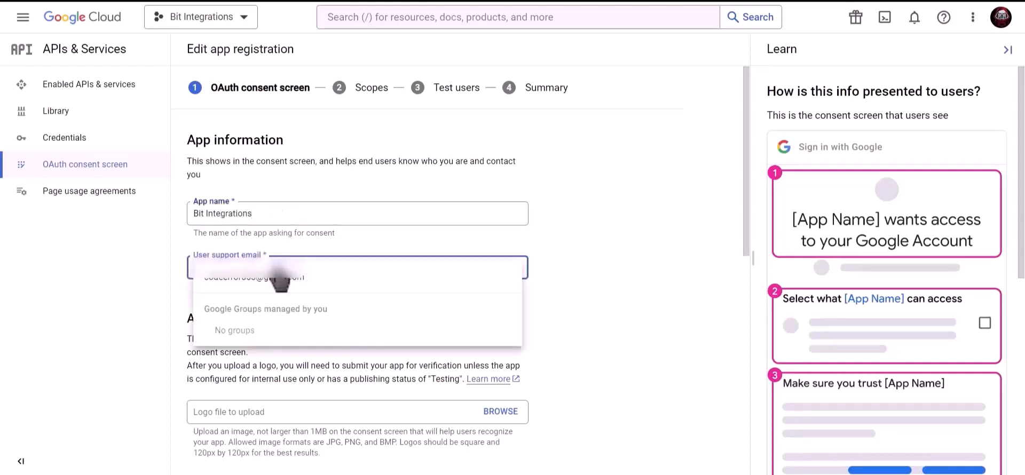
click(293, 278)
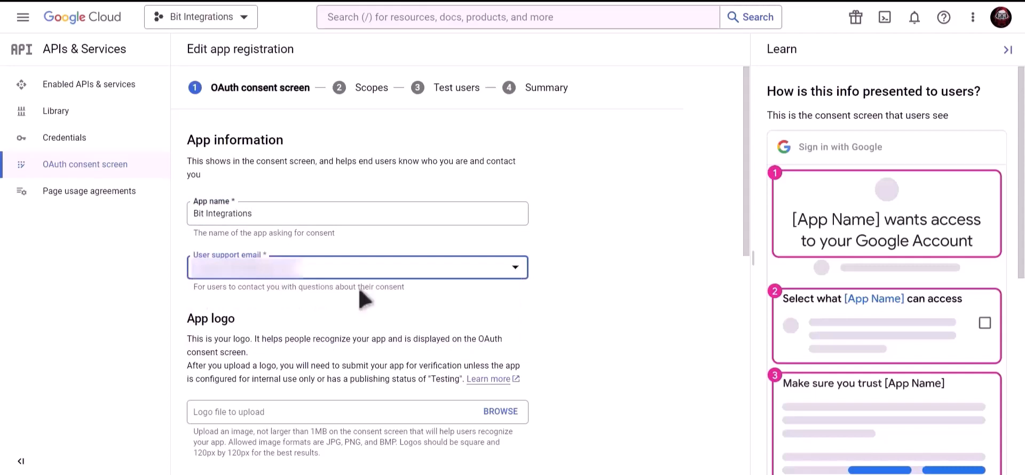
scroll(361, 297, down, 9)
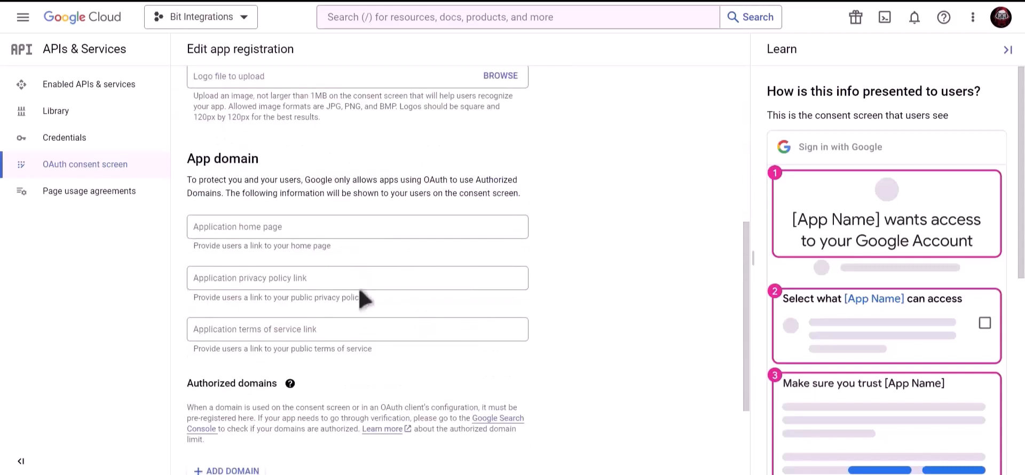
click(294, 396)
key(ctrl+v)
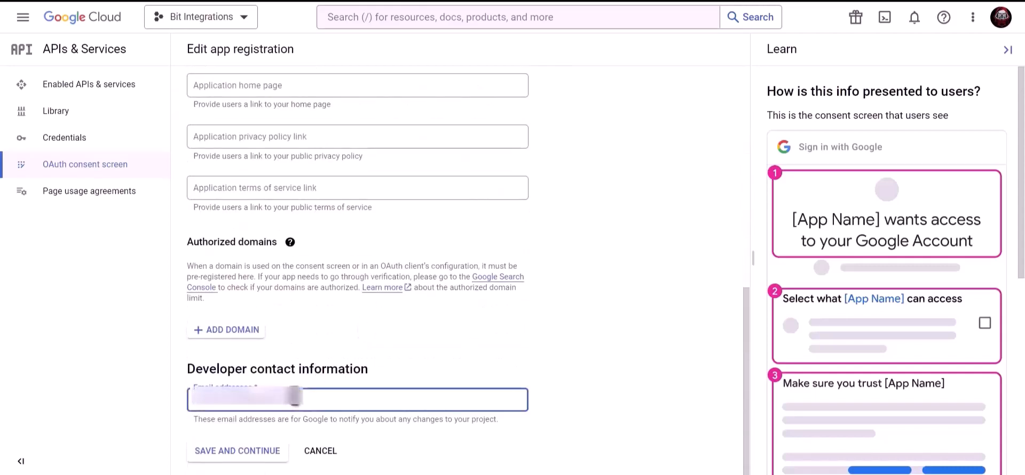
click(247, 454)
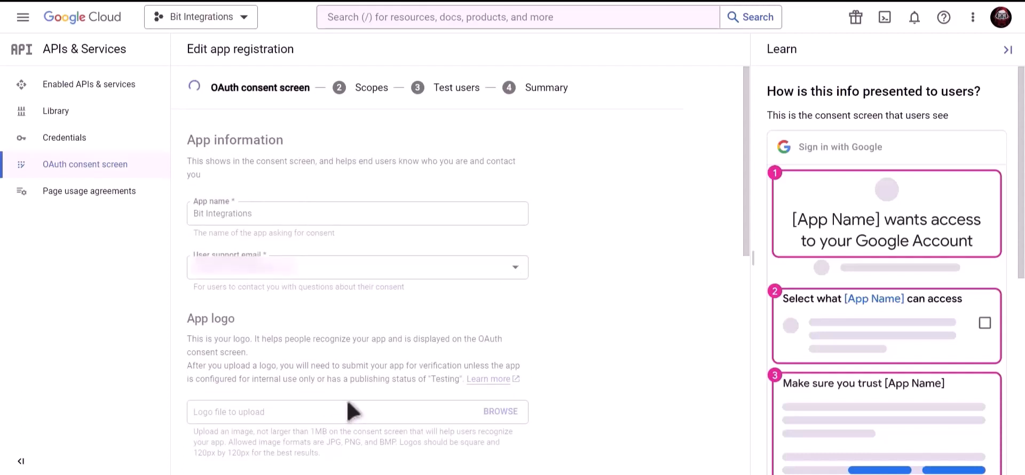
Step: Finish the scopes and test users steps, then publish the app to production
scroll(350, 411, down, 3)
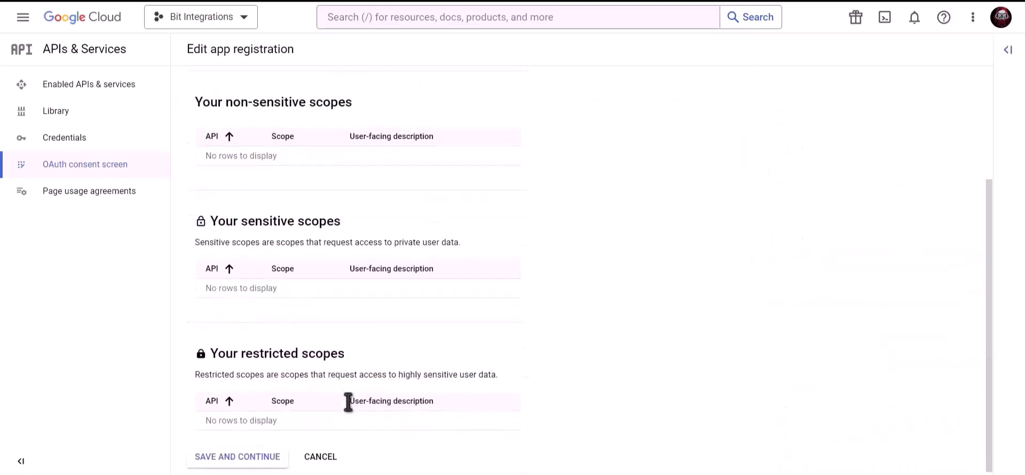
click(237, 451)
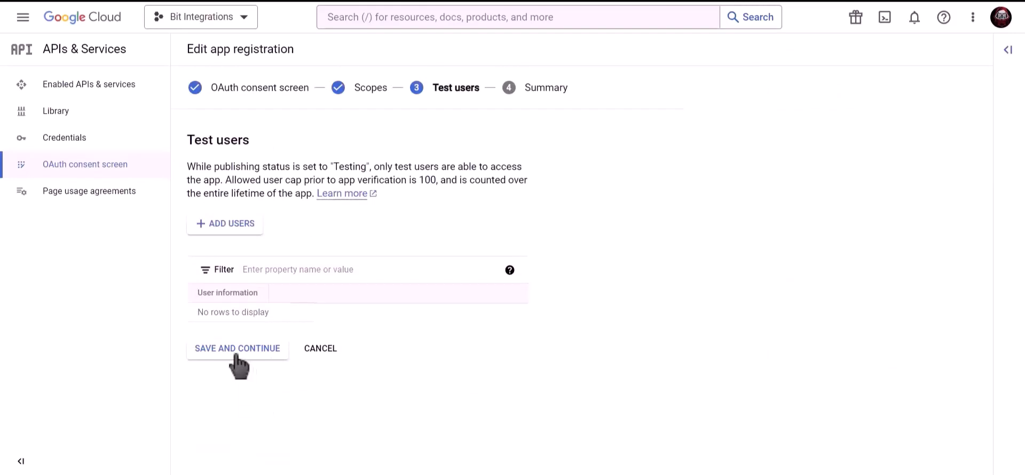
click(261, 354)
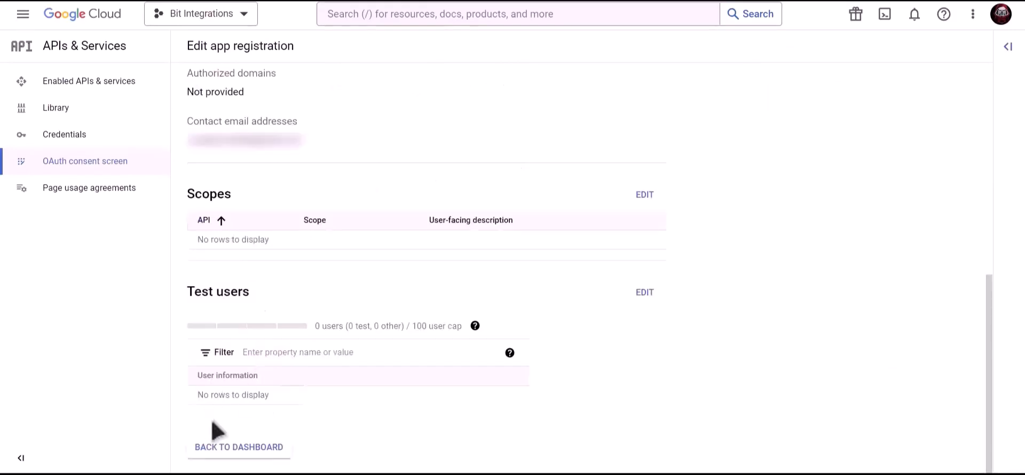
click(249, 444)
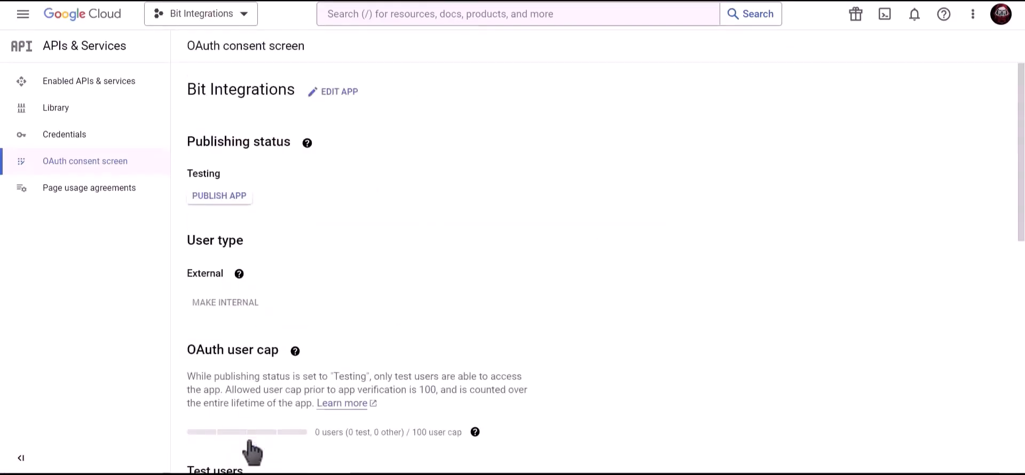
click(232, 204)
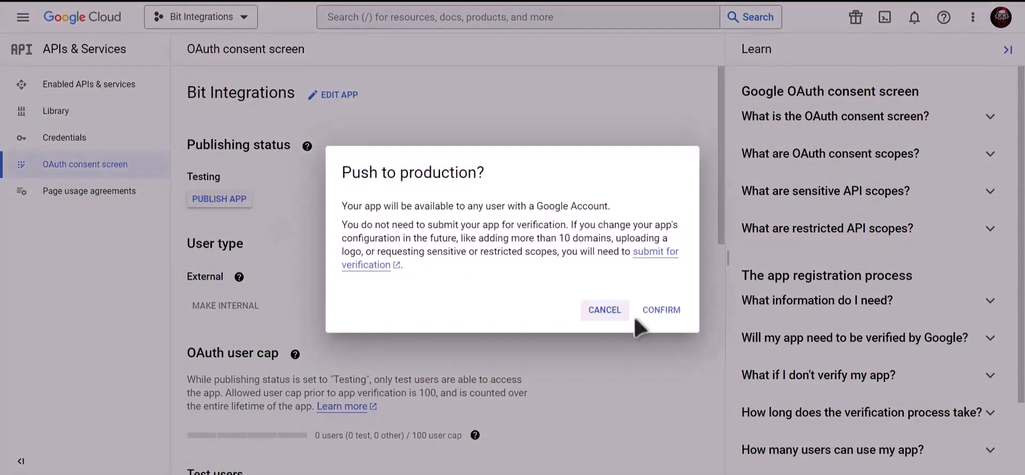
click(672, 312)
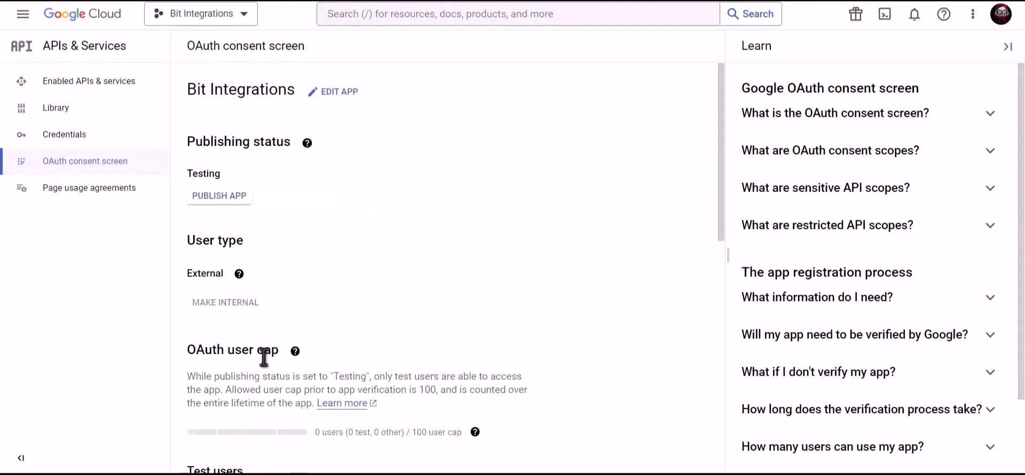
click(134, 140)
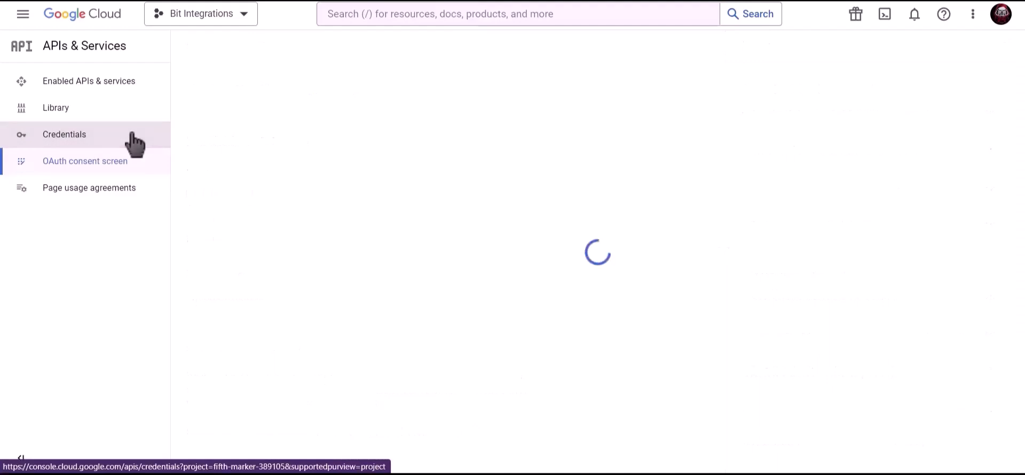
Step: Search the console for the Google Calendar API and enable it
click(421, 14)
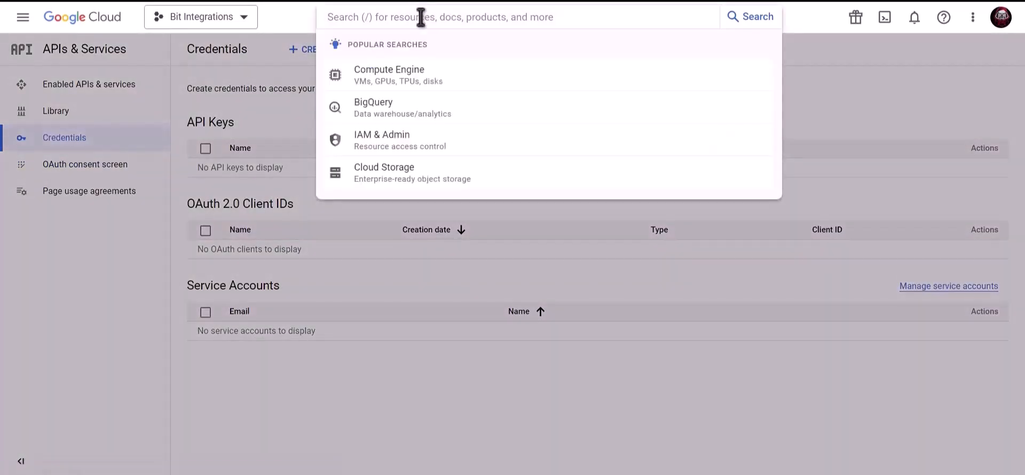
text(google calendar ao)
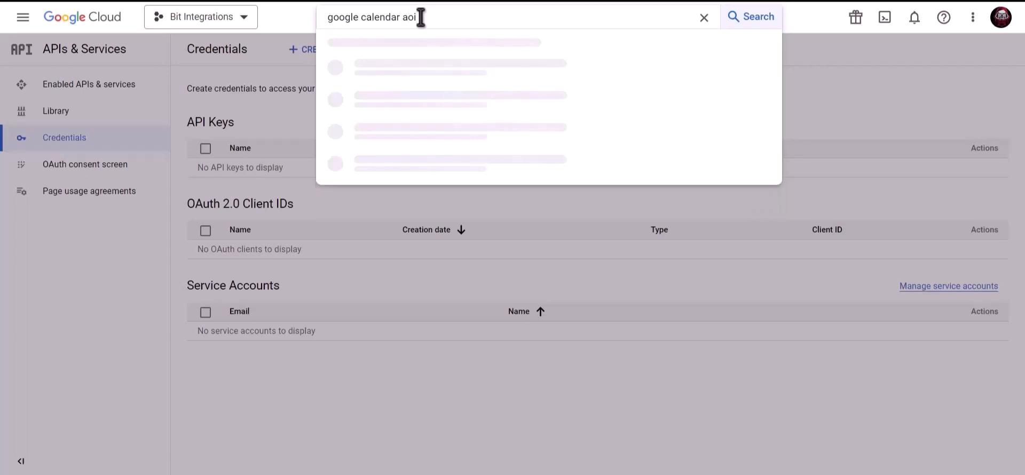
key(BackSpace)
text(p)
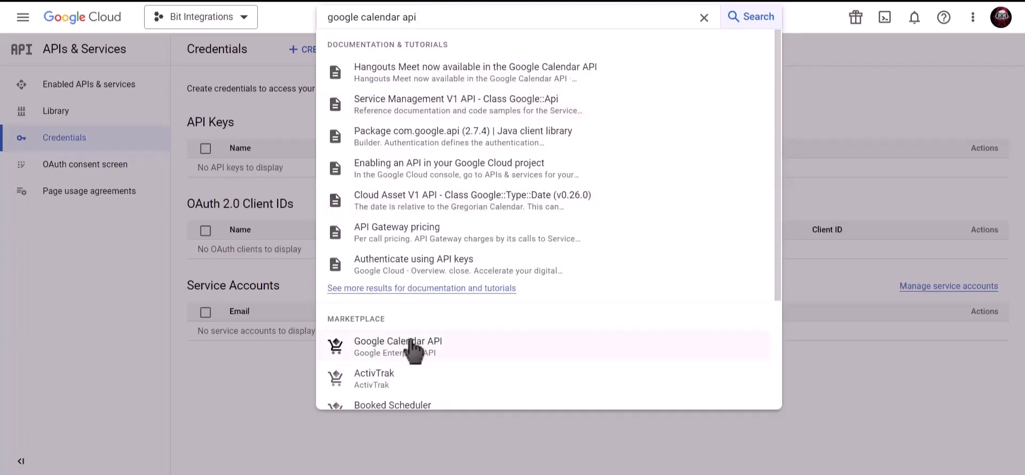
click(426, 353)
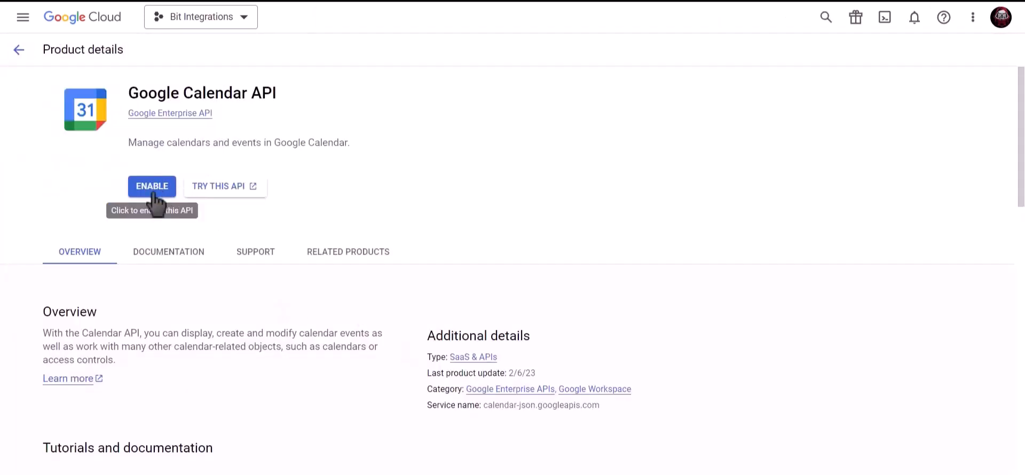
click(156, 195)
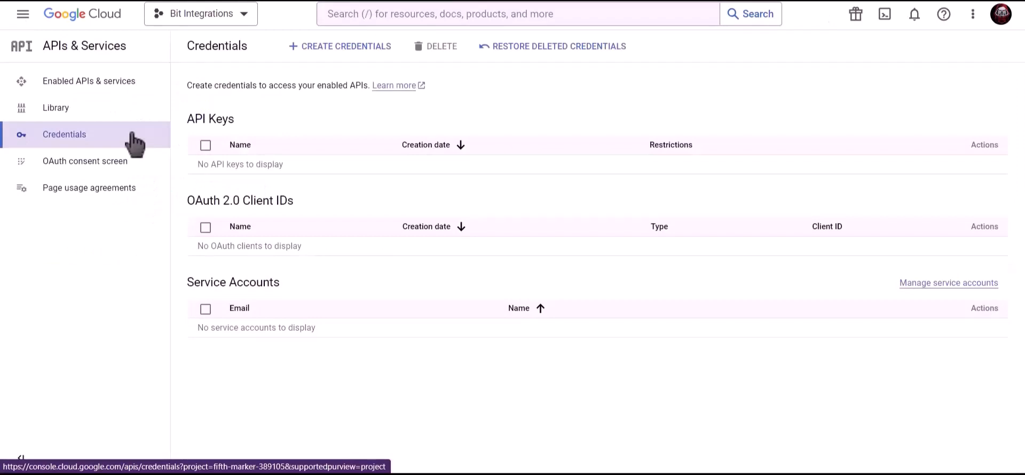
Step: Start a Web application OAuth client ID and rename it from 'Web client 1' to Bit Integrations
click(346, 48)
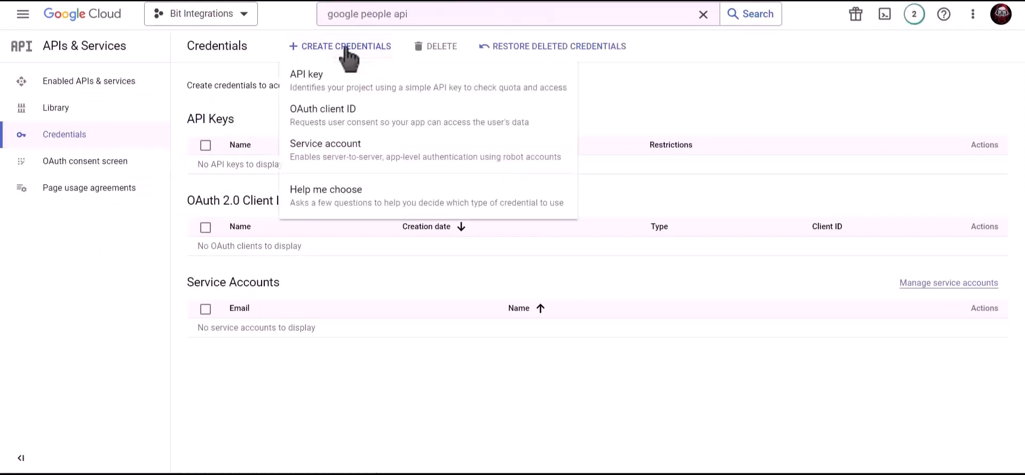
click(429, 136)
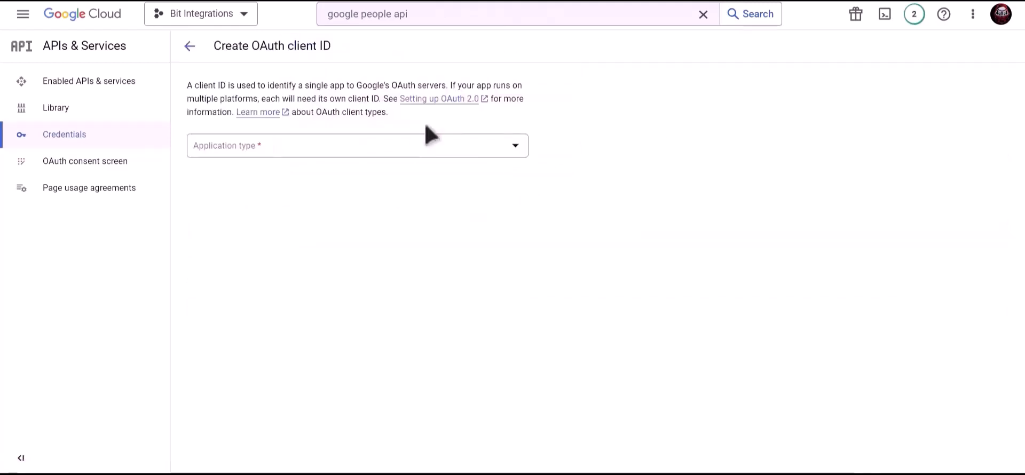
click(317, 154)
click(266, 157)
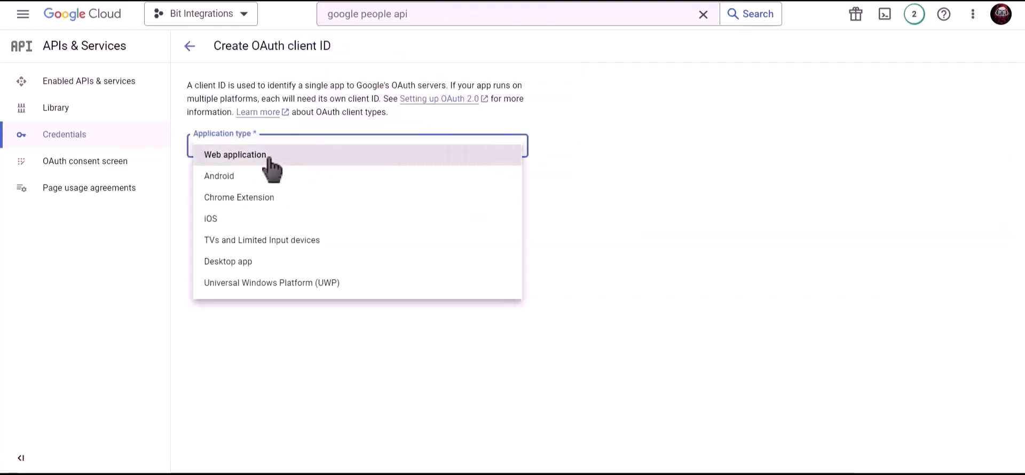
click(266, 181)
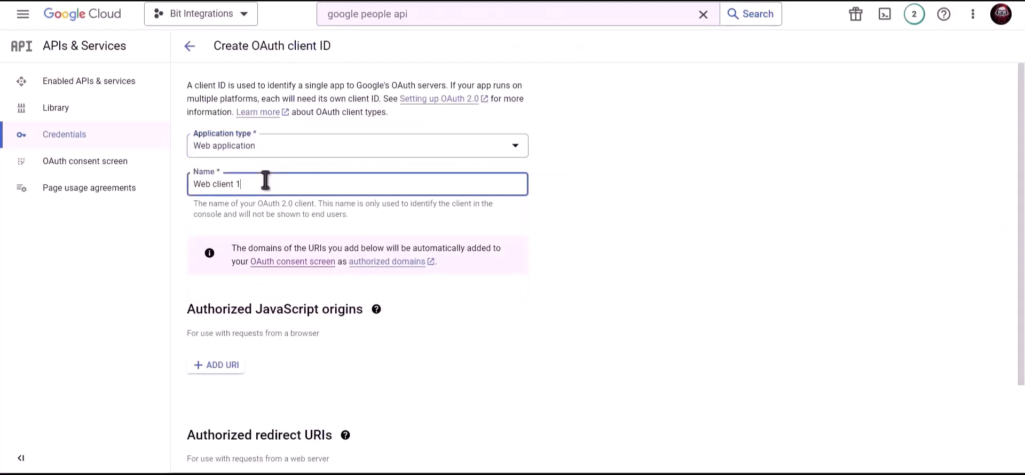
triple_click(302, 183)
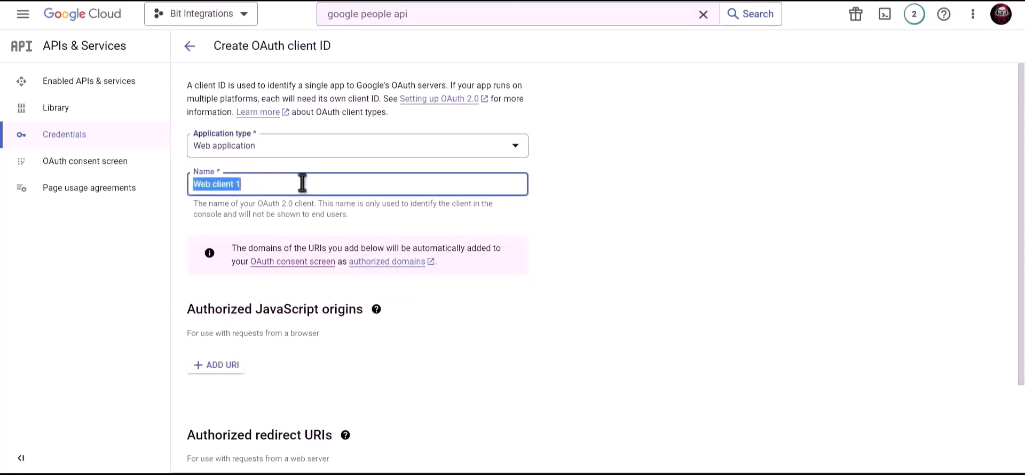
text(Bit )
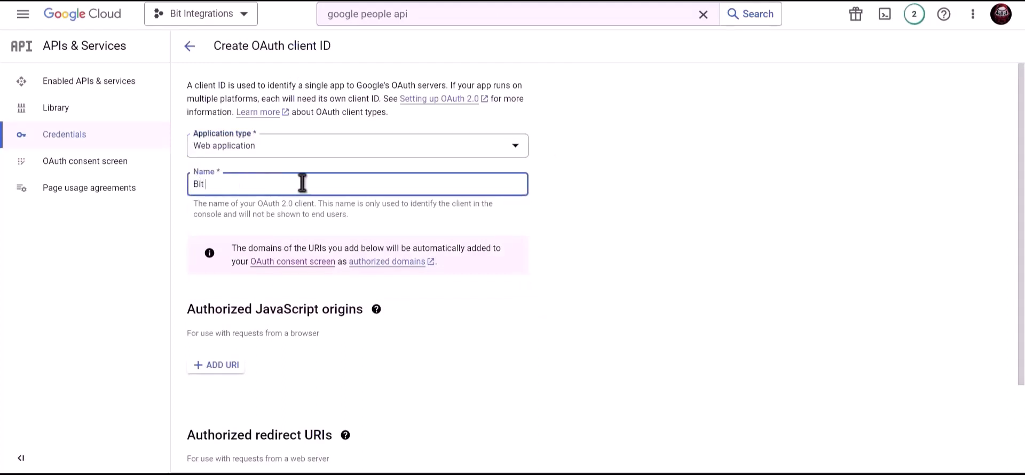
text(Integrations)
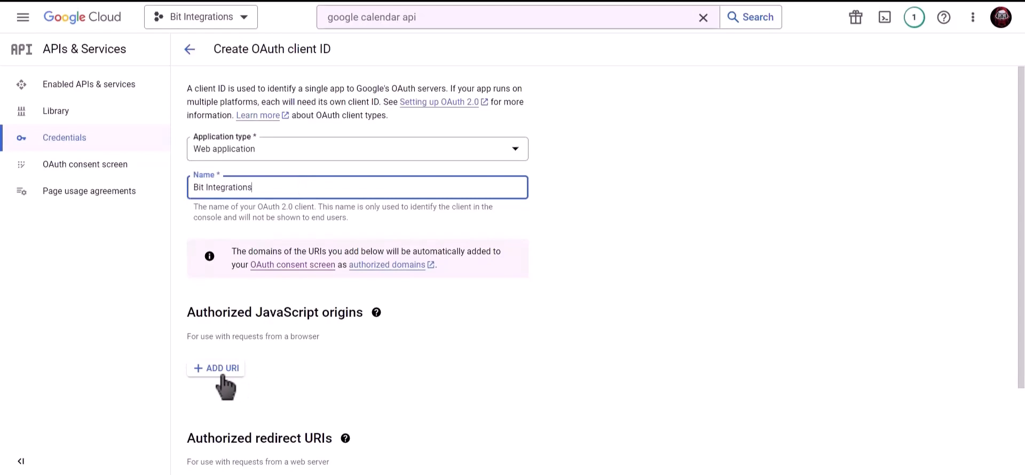
Step: Add the site homepage as JavaScript origin and the plugin's redirect URI, then create the client
click(220, 366)
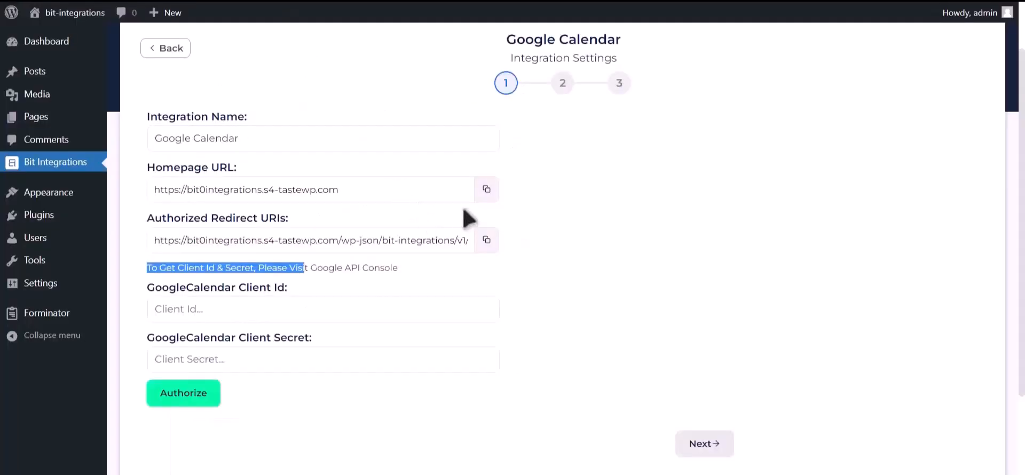
click(486, 189)
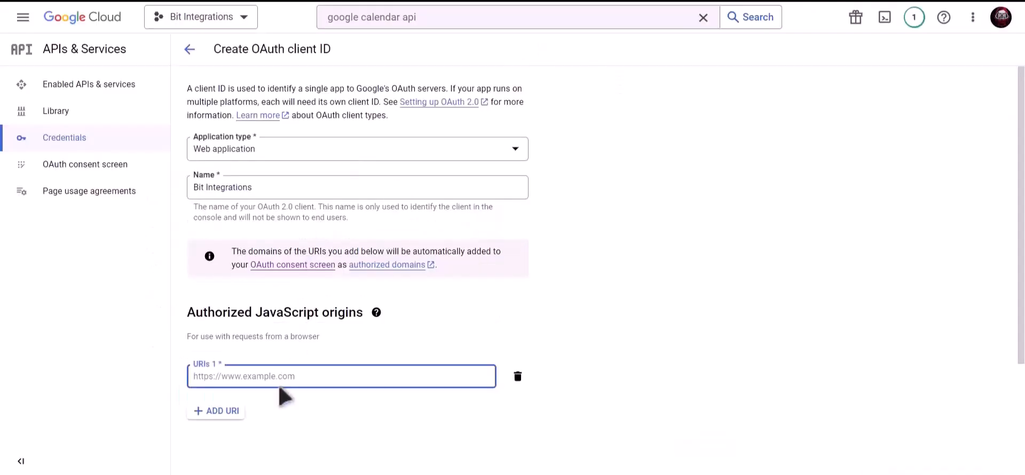
click(294, 369)
key(ctrl+v)
scroll(313, 336, down, 3)
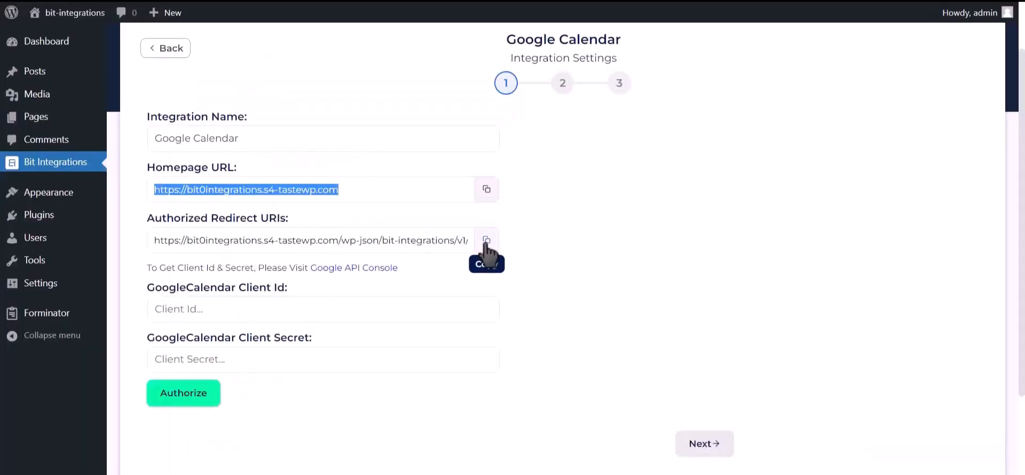
click(486, 242)
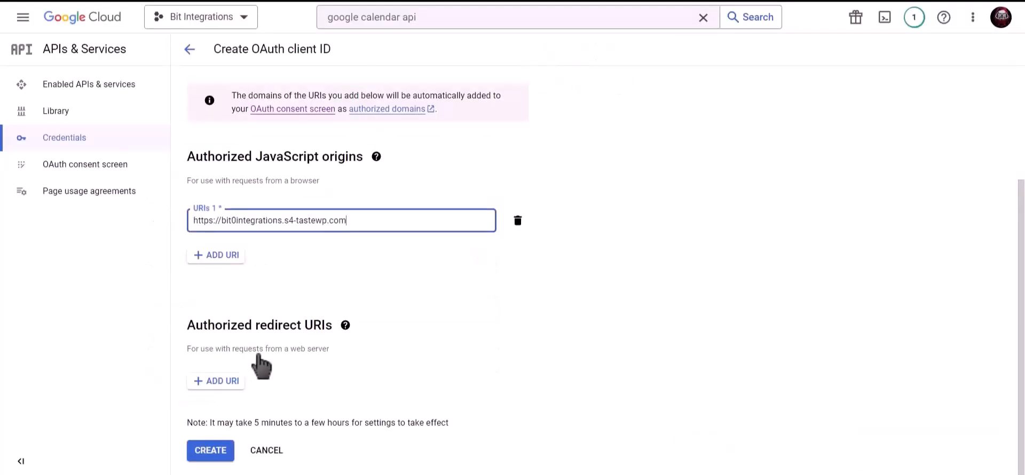
click(239, 385)
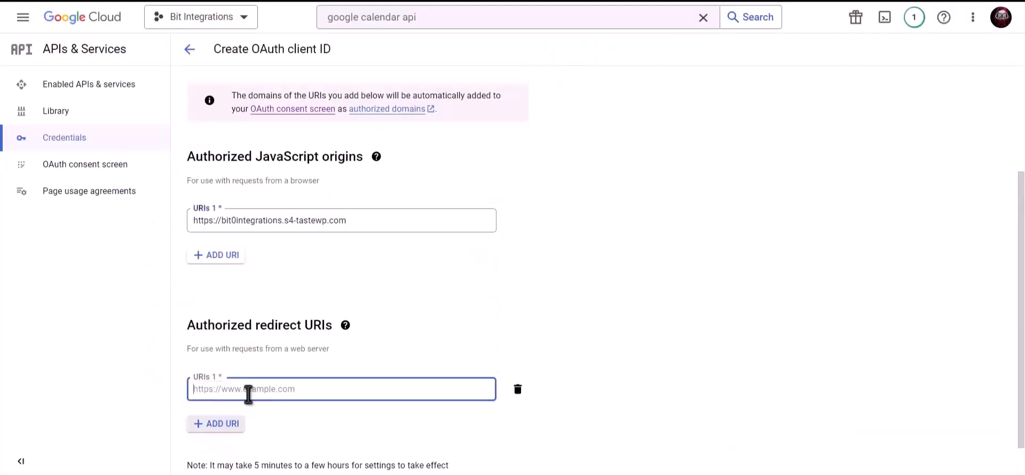
key(ctrl+v)
scroll(328, 336, down, 1)
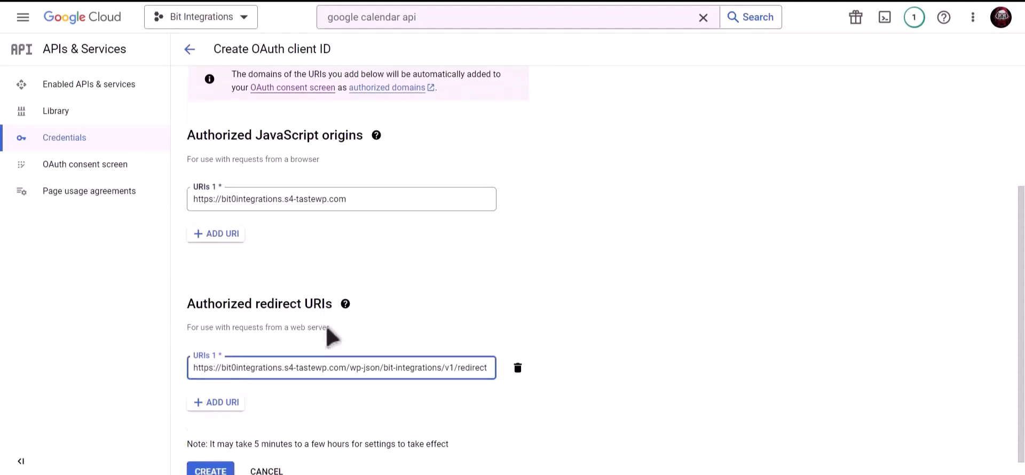
click(211, 451)
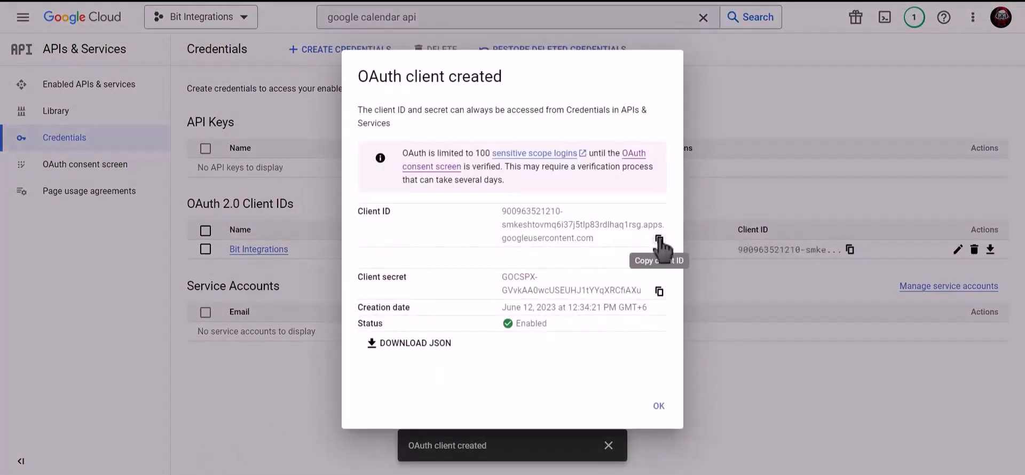
Step: Copy the new client ID into the Google Calendar Client Id field
click(660, 240)
key(alt+Tab)
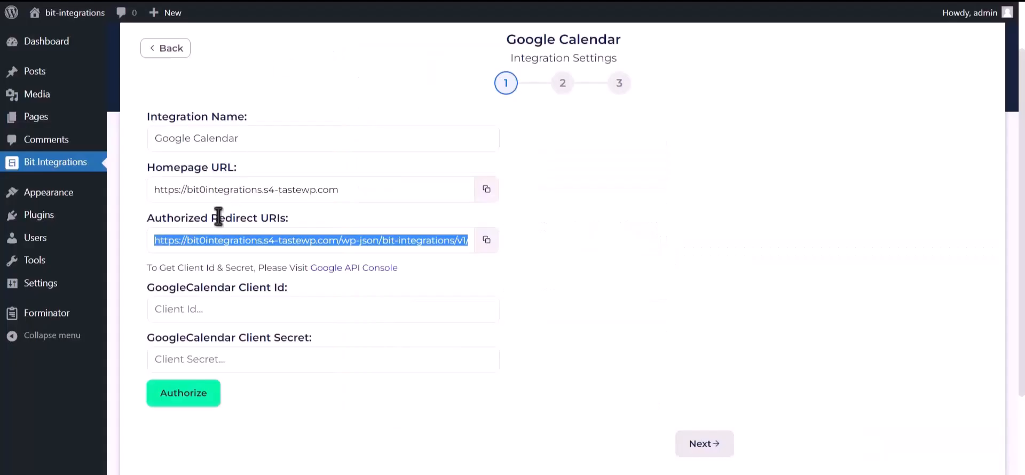
click(224, 309)
click(224, 309)
key(ctrl+v)
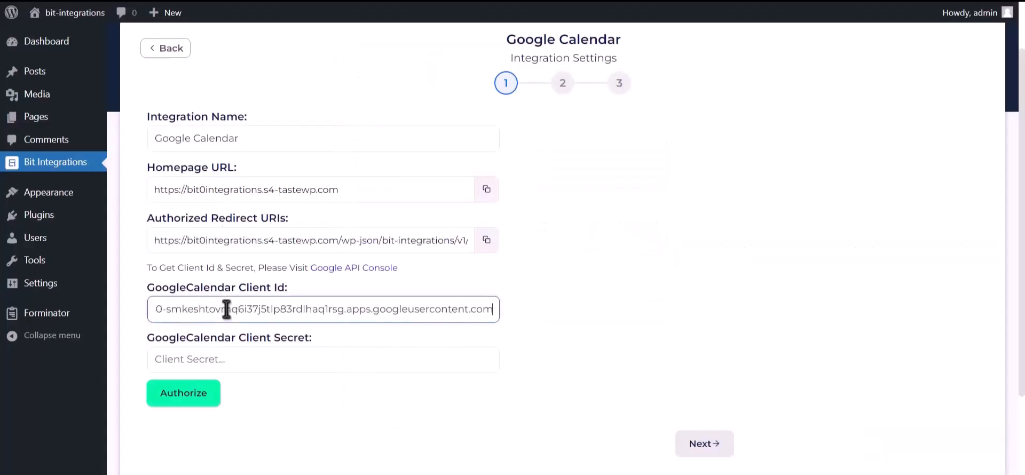
Step: Paste the client secret into the Client Secret field and start Google authorization
key(alt+Tab)
click(653, 290)
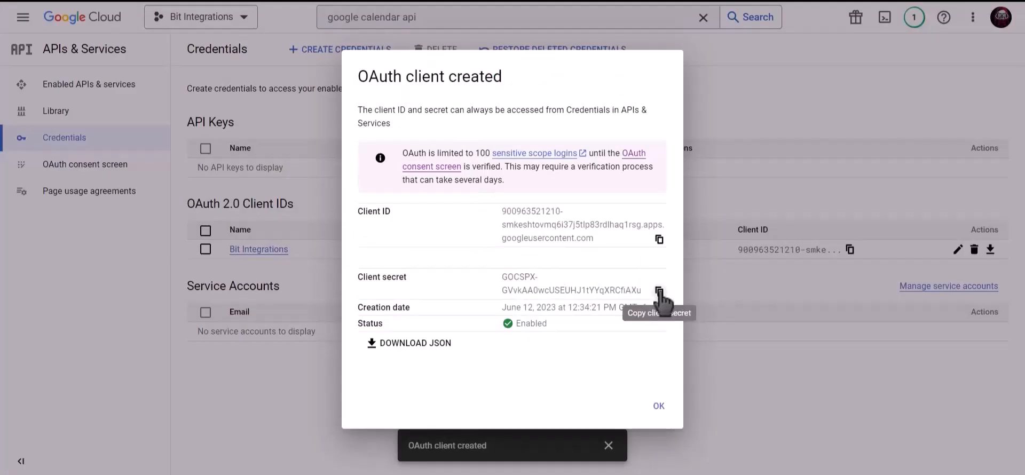
click(659, 291)
key(alt+Tab)
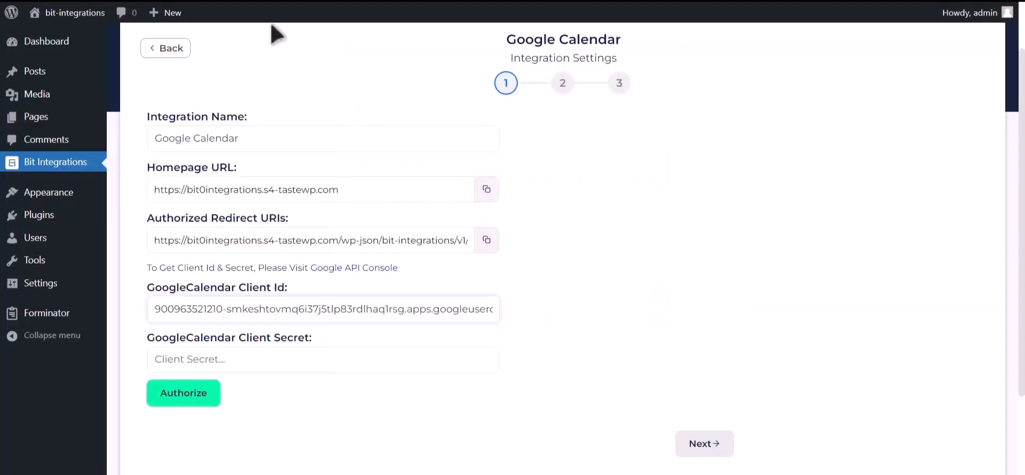
click(247, 356)
key(ctrl+v)
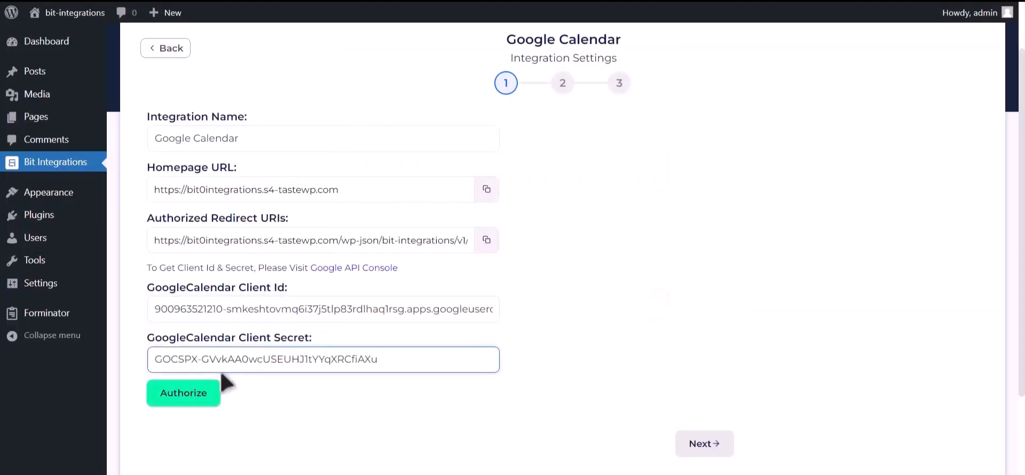
click(187, 394)
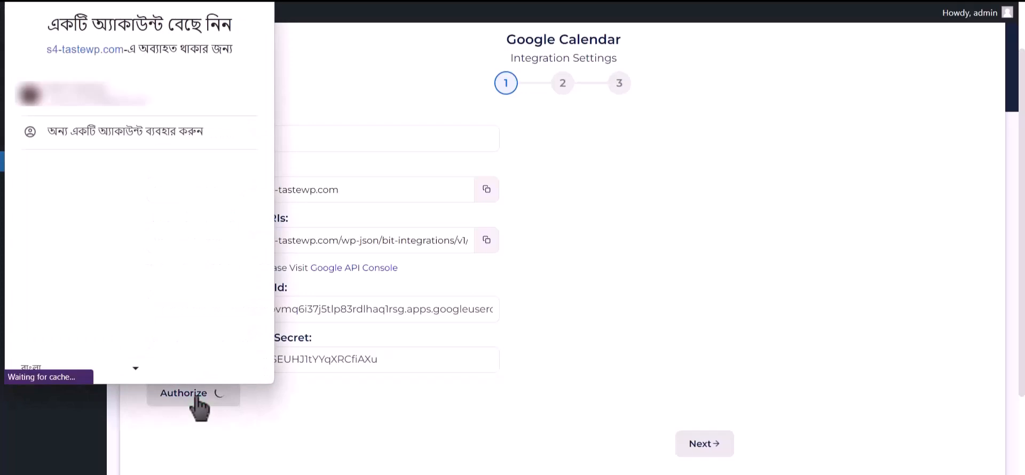
Step: Authorize s4-tastewp.com for Google Calendar access with the chosen Google account, past the unverified-app warning
click(185, 97)
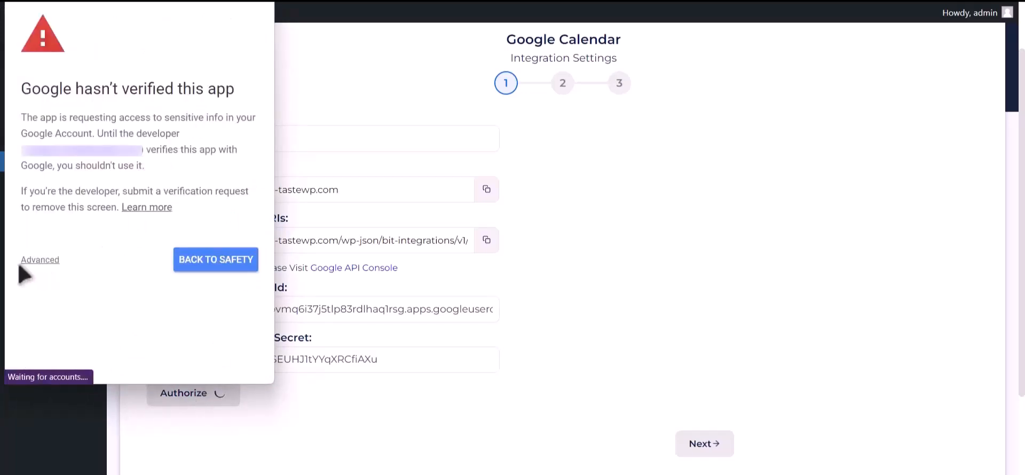
click(42, 262)
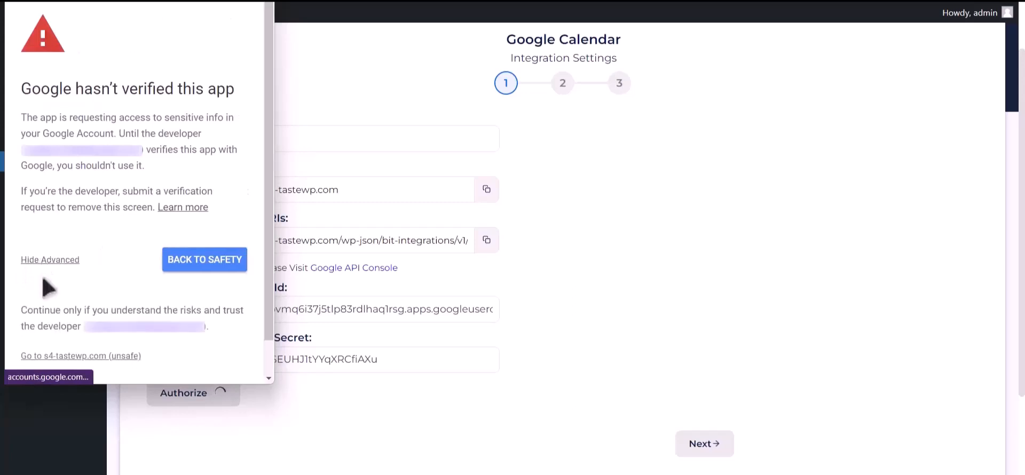
click(40, 359)
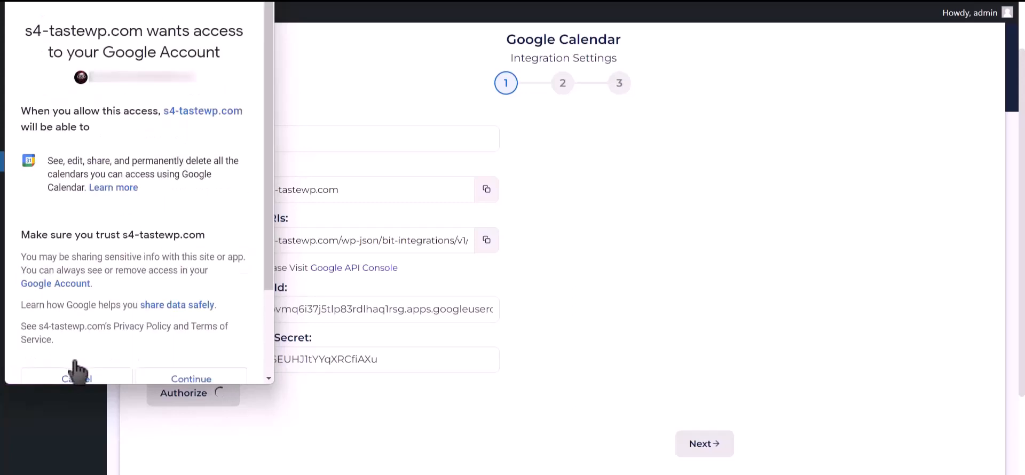
click(210, 379)
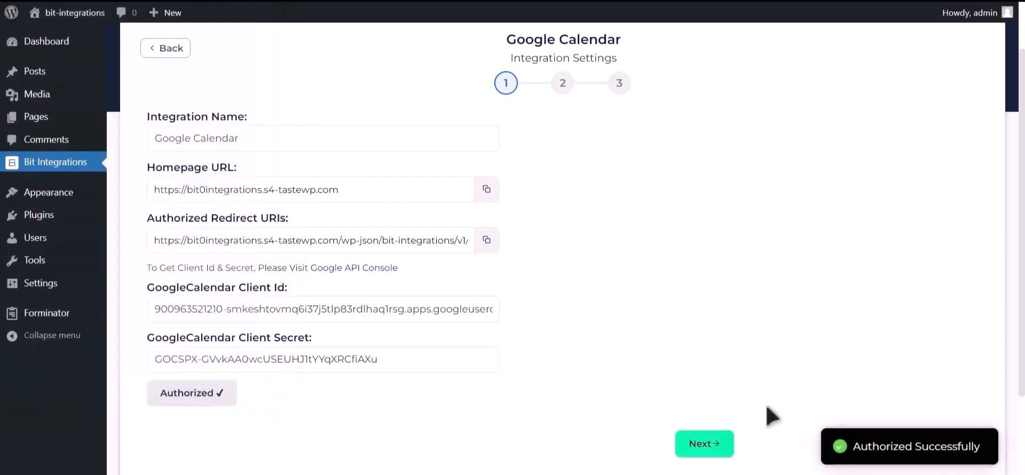
drag(854, 446, 998, 447)
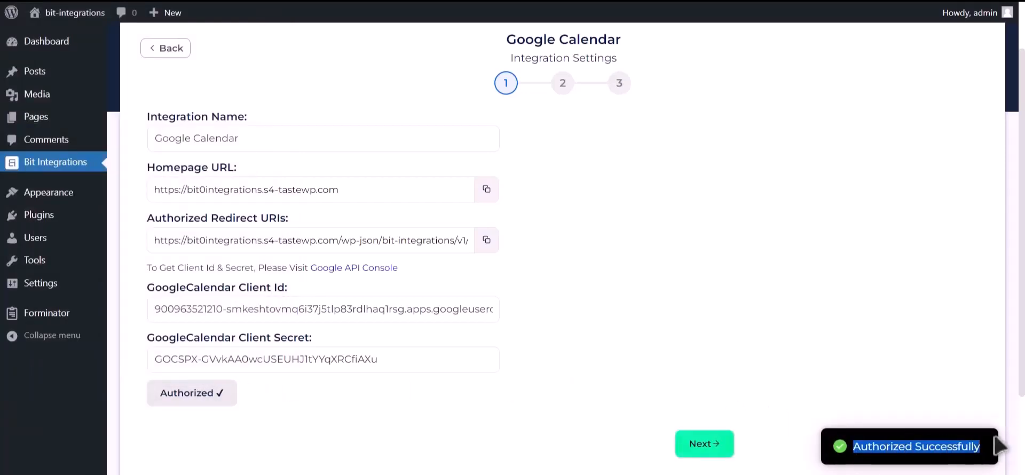
Step: Select the Bit Integrations (owner) calendar and set the time zone to Asia/Dhaka
click(717, 452)
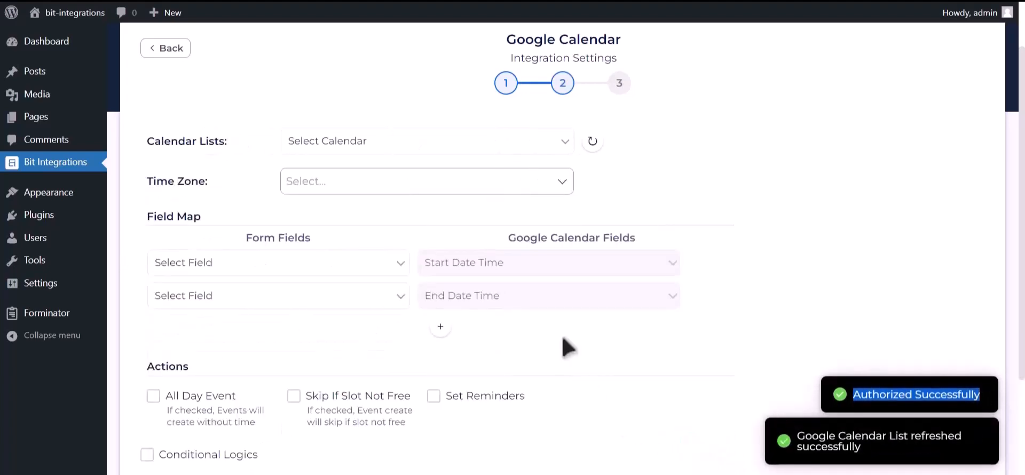
click(399, 140)
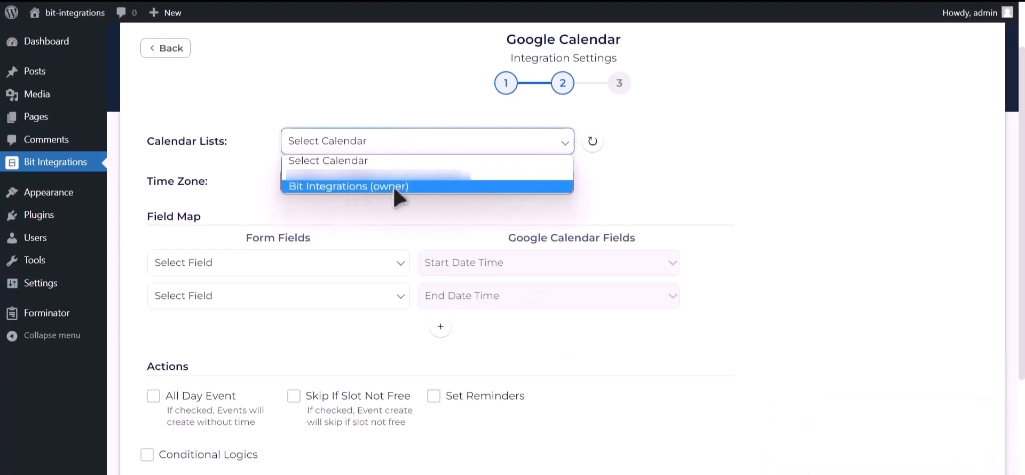
click(396, 187)
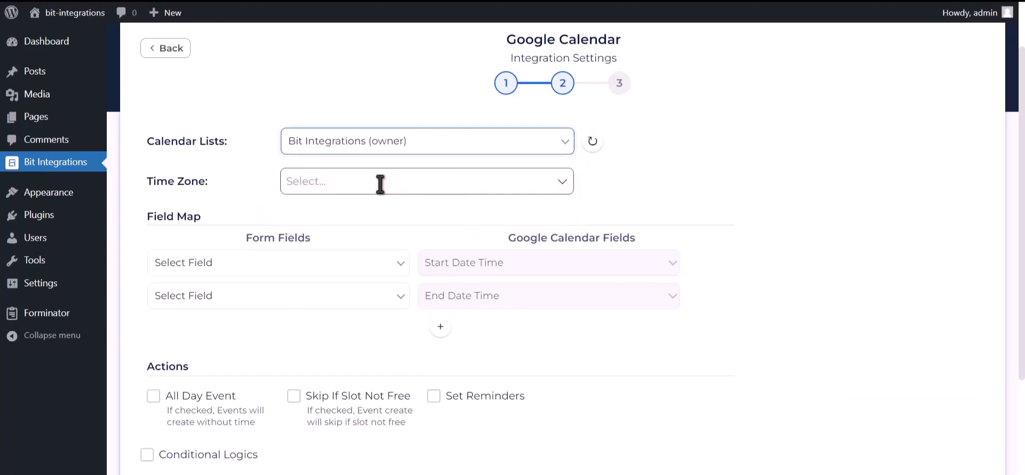
click(381, 184)
text(dhaka)
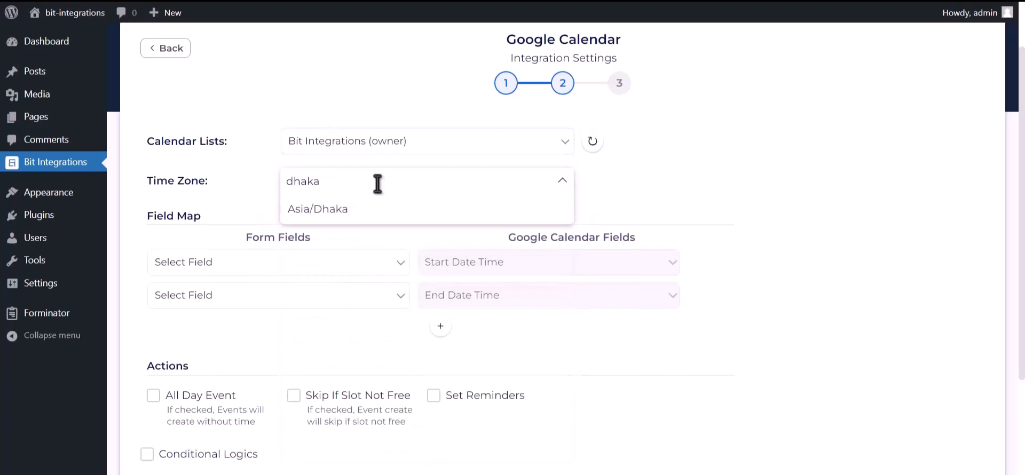
click(366, 214)
scroll(391, 281, up, 2)
scroll(392, 282, down, 2)
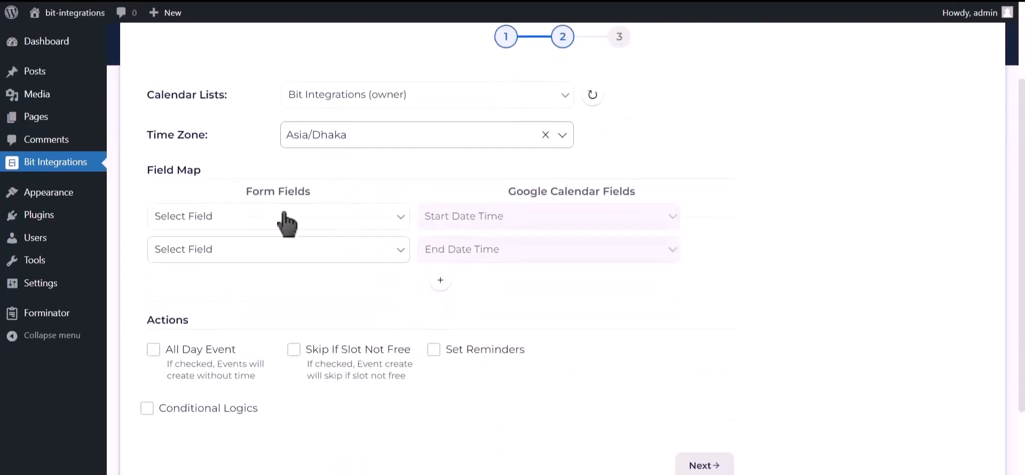
Step: Map the form's Date-1 field to both the event start and end date-time
click(309, 219)
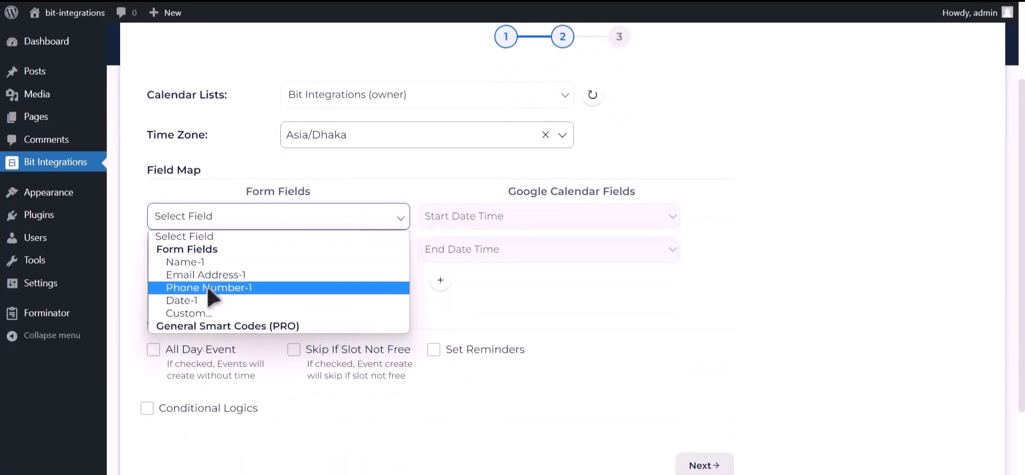
click(259, 301)
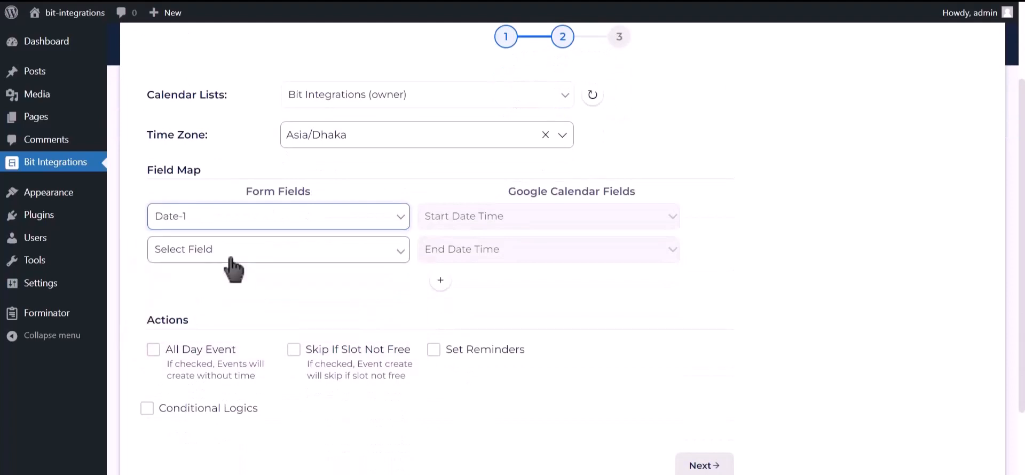
click(363, 251)
click(223, 337)
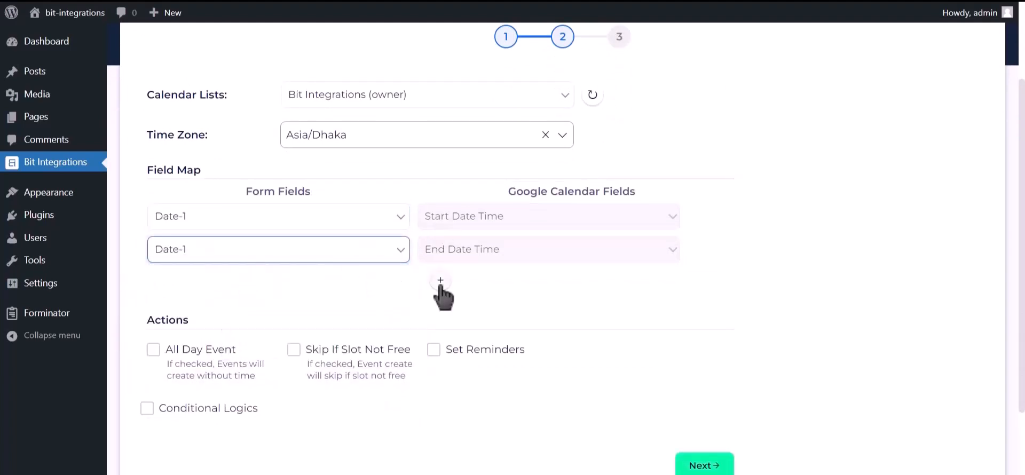
Step: Add a mapping row sending Email Address-1 to the event Description
click(440, 280)
click(262, 291)
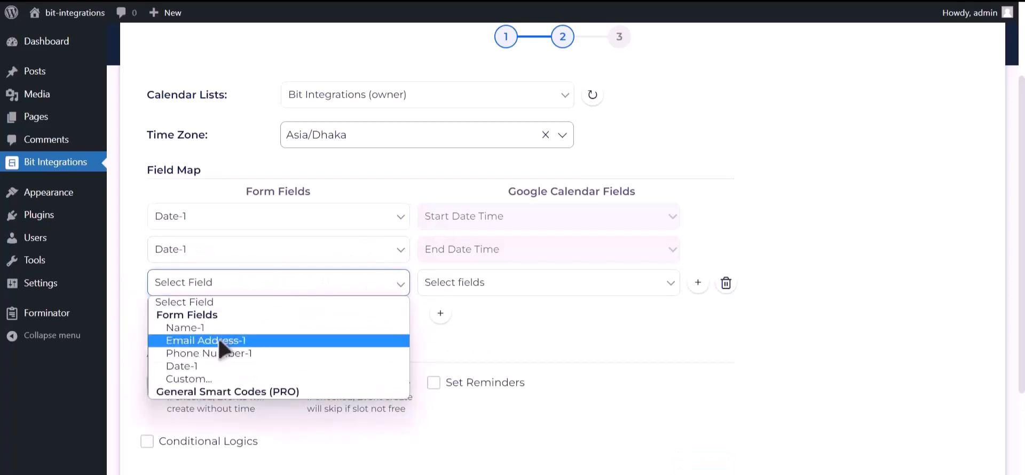
click(239, 343)
click(439, 292)
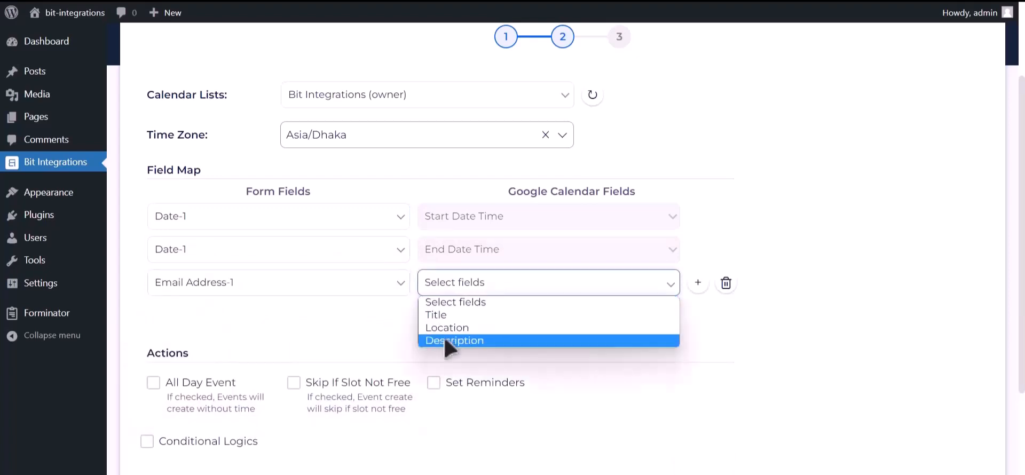
click(451, 345)
Step: Add a mapping row using Name-1 as the event Title
click(441, 315)
click(404, 318)
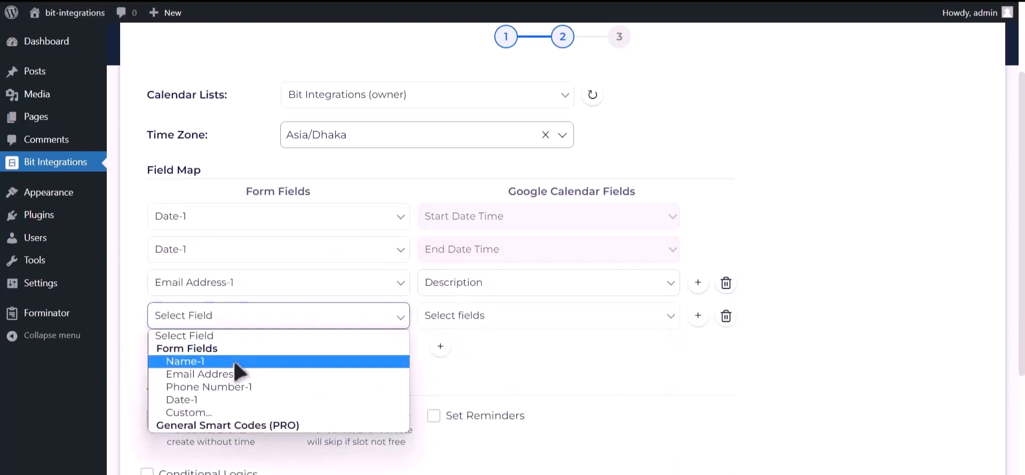
click(231, 361)
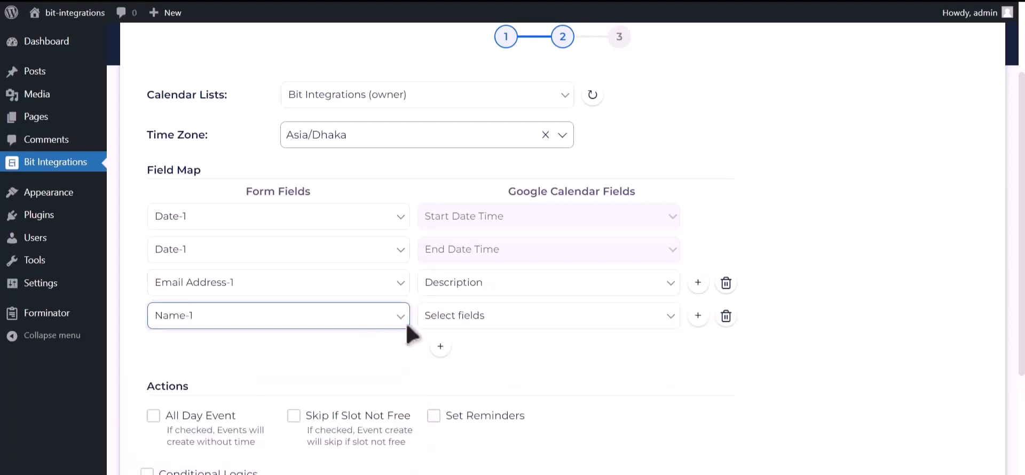
click(470, 321)
click(448, 355)
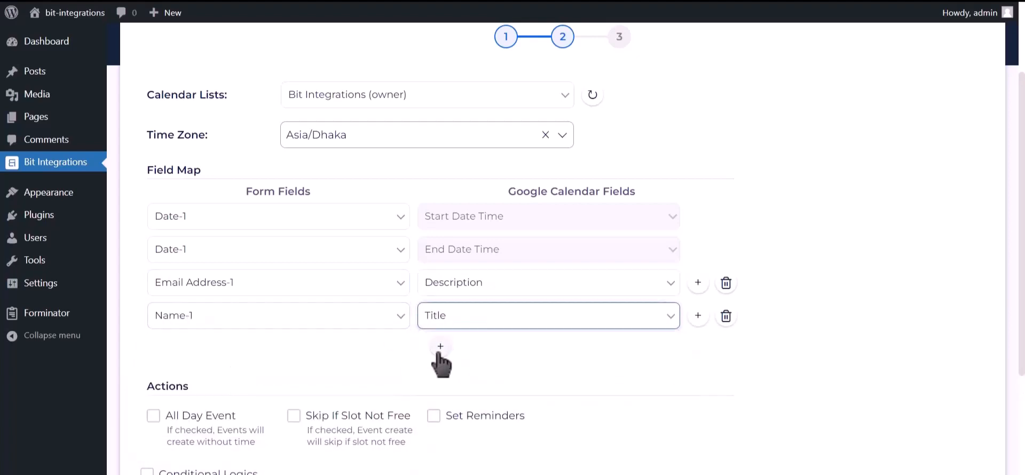
Step: Add a mapping row sending Phone Number-1 to the event Description
click(441, 348)
click(266, 352)
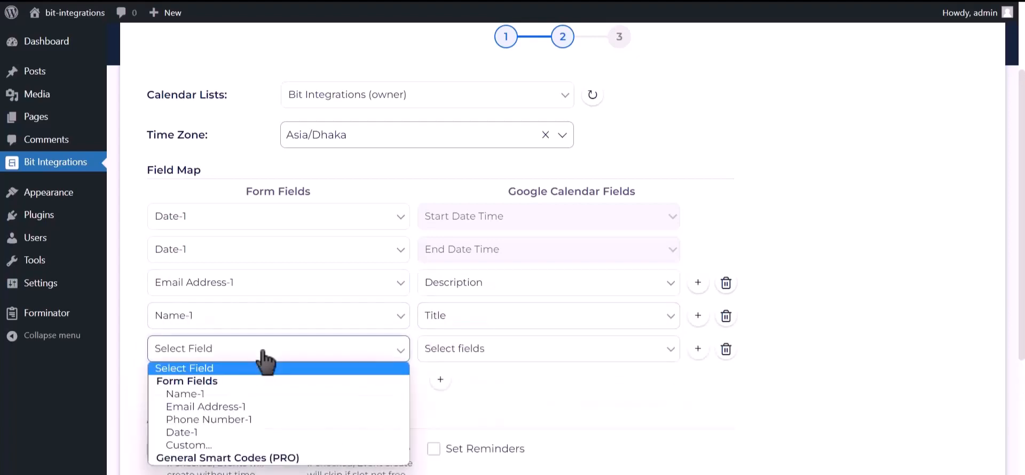
click(243, 420)
click(474, 353)
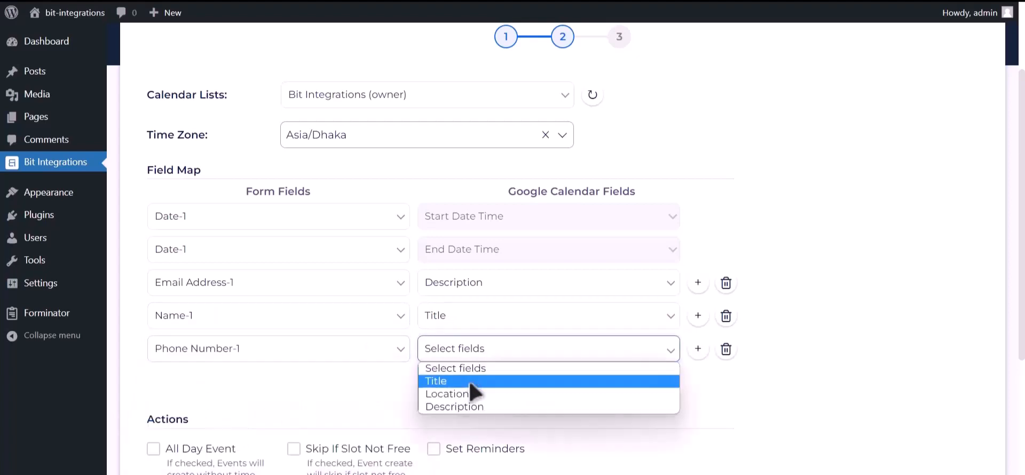
click(454, 407)
Step: Enable All Day Event, then finish and save the integration
scroll(337, 354, down, 2)
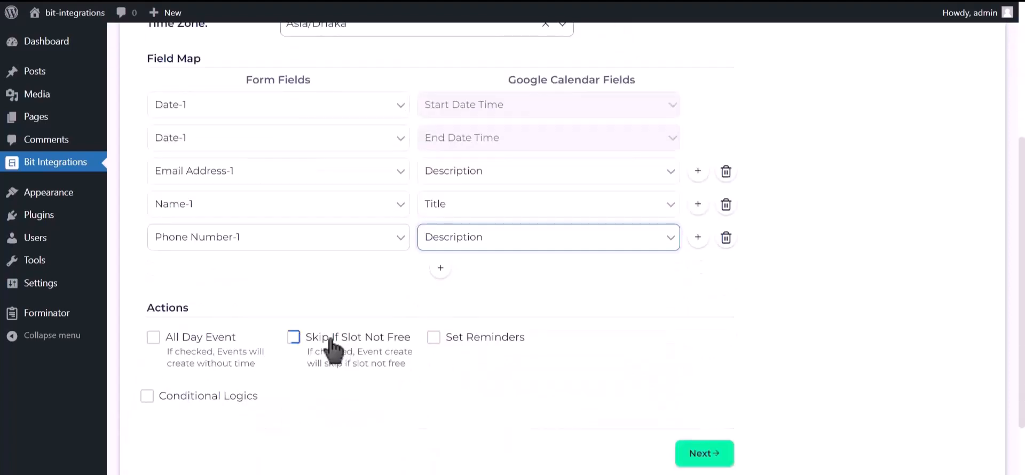
click(196, 337)
scroll(199, 344, down, 2)
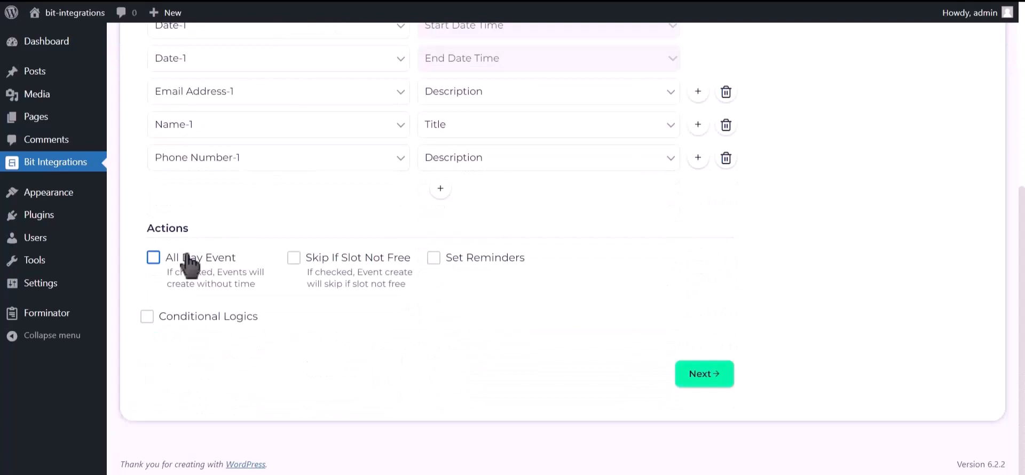
click(708, 375)
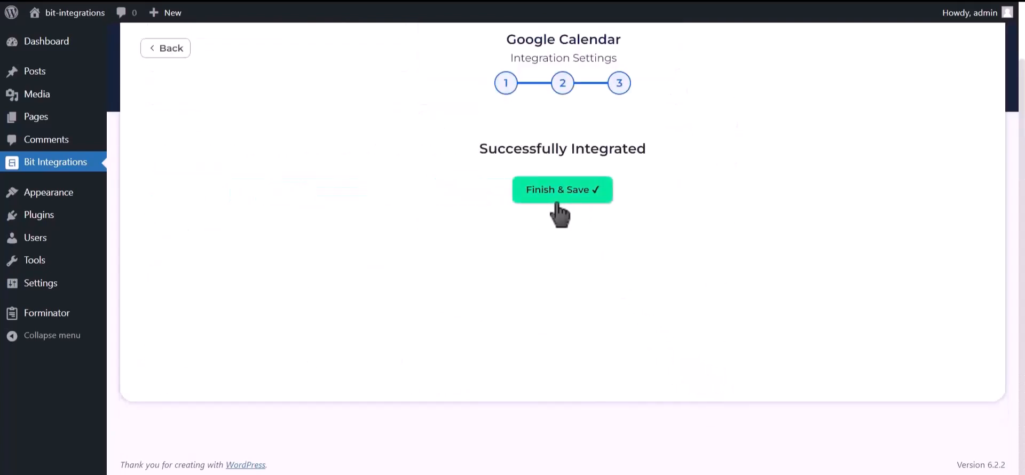
click(554, 211)
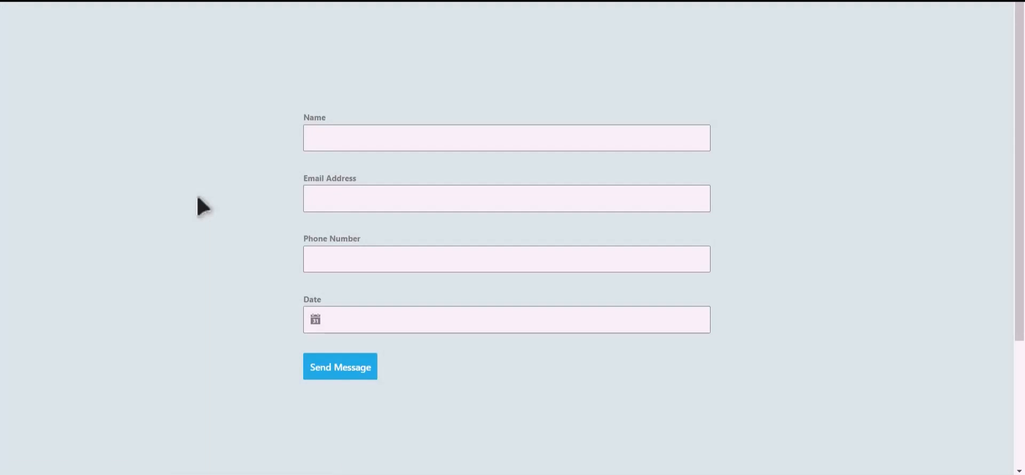
Step: Submit a test entry named 'Bit Integrations' with an e-mail, a phone number and date 13 June 2023
click(398, 146)
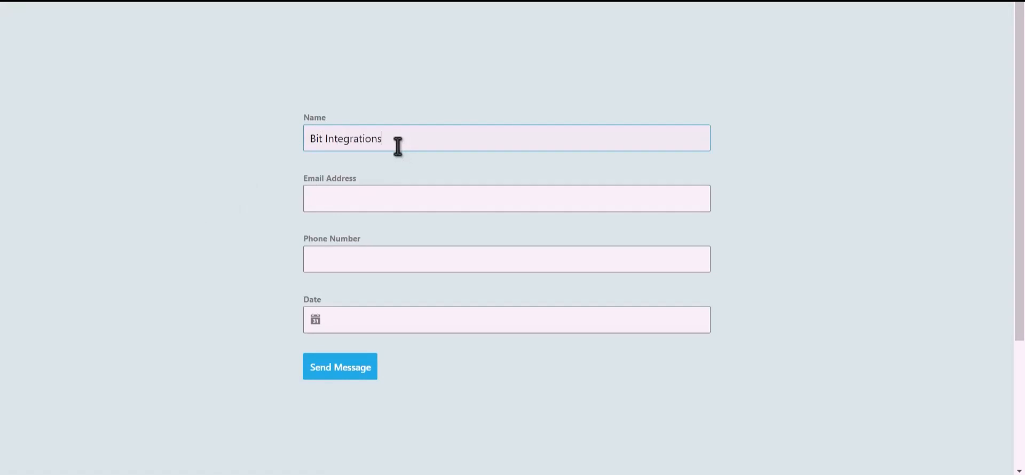
click(402, 193)
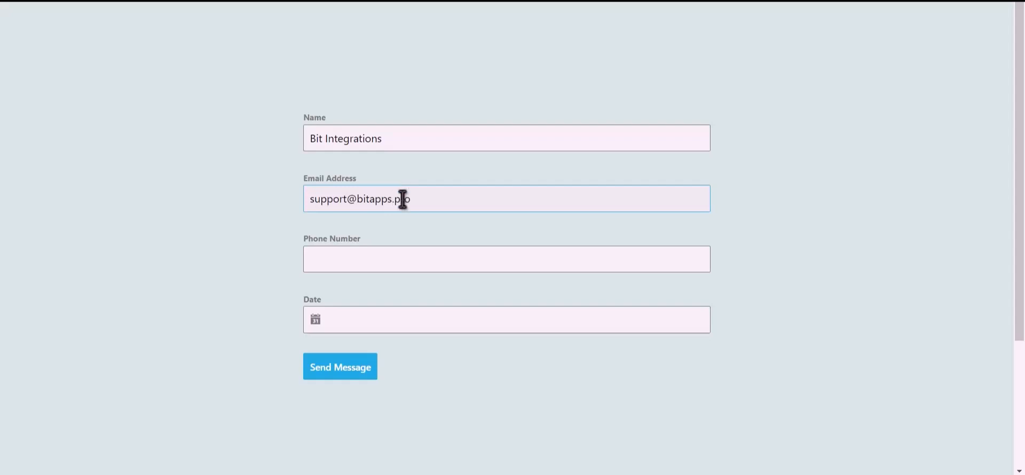
click(391, 261)
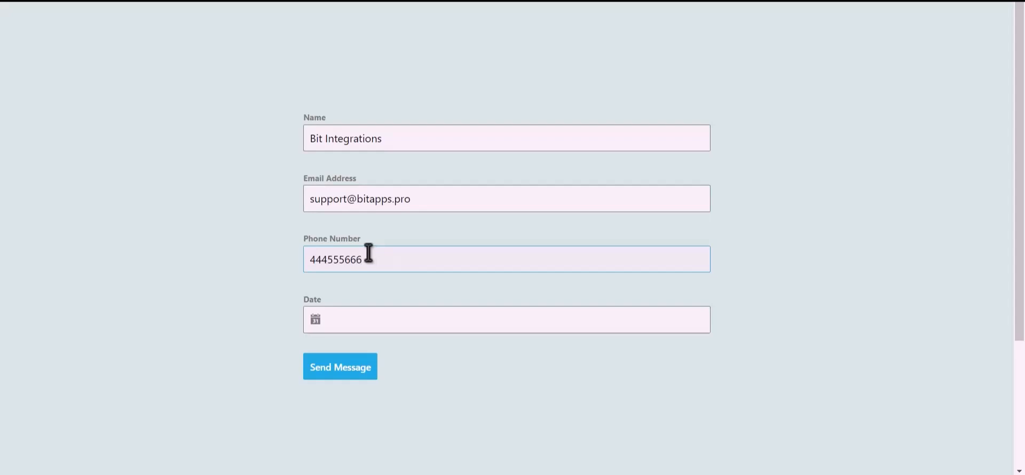
click(361, 319)
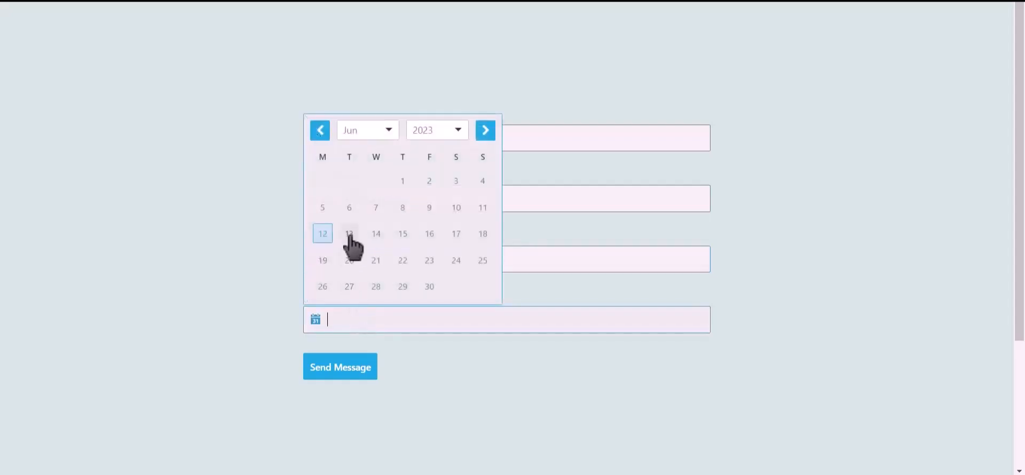
click(349, 235)
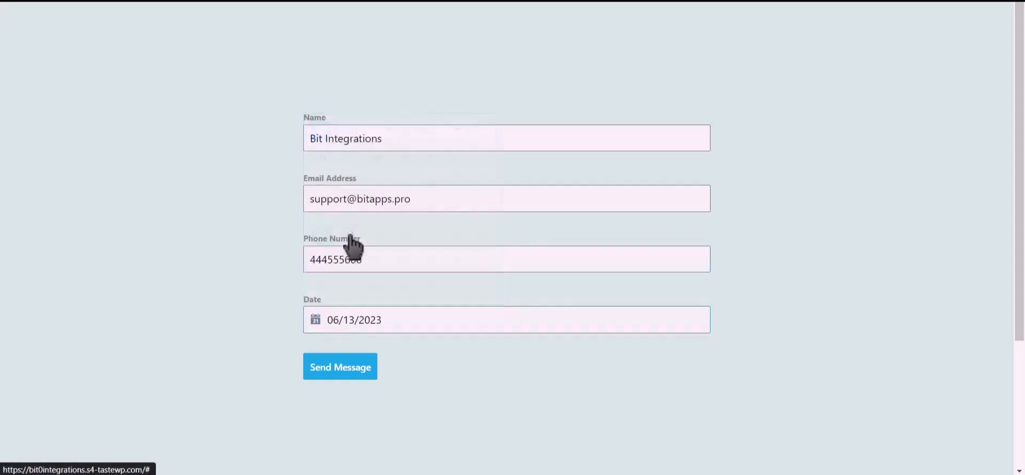
click(352, 375)
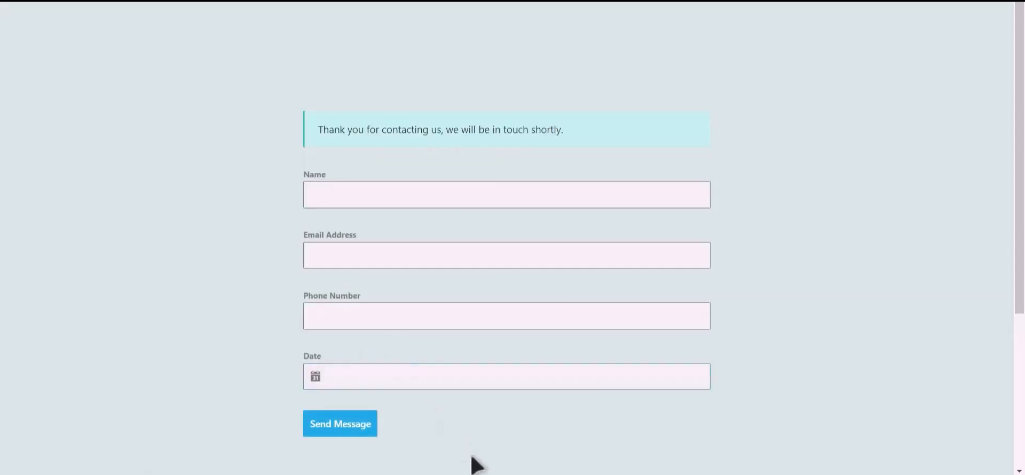
click(457, 474)
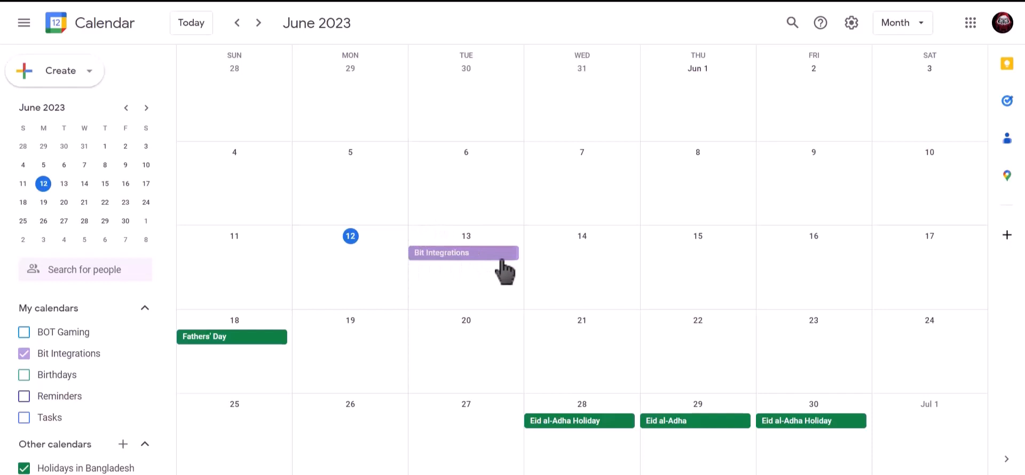
Step: Open the Bit Integrations event on June 13 in the calendar's month view
click(503, 272)
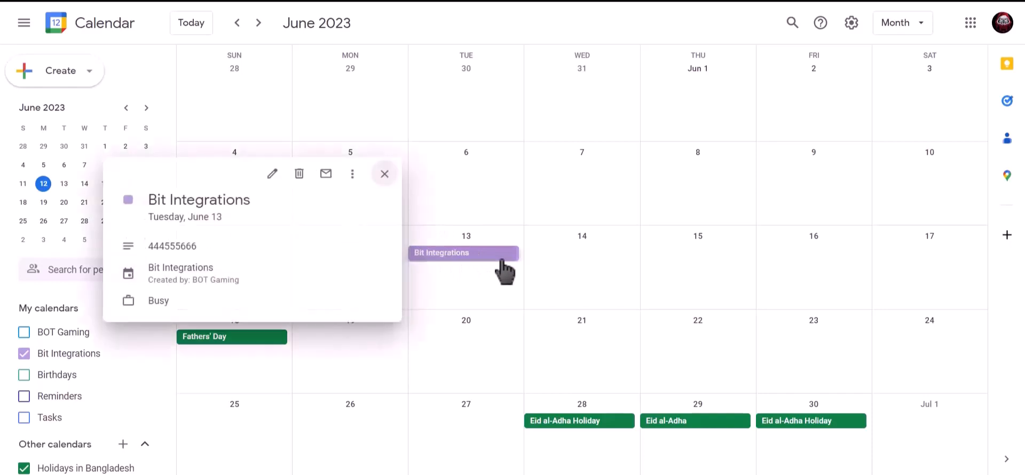